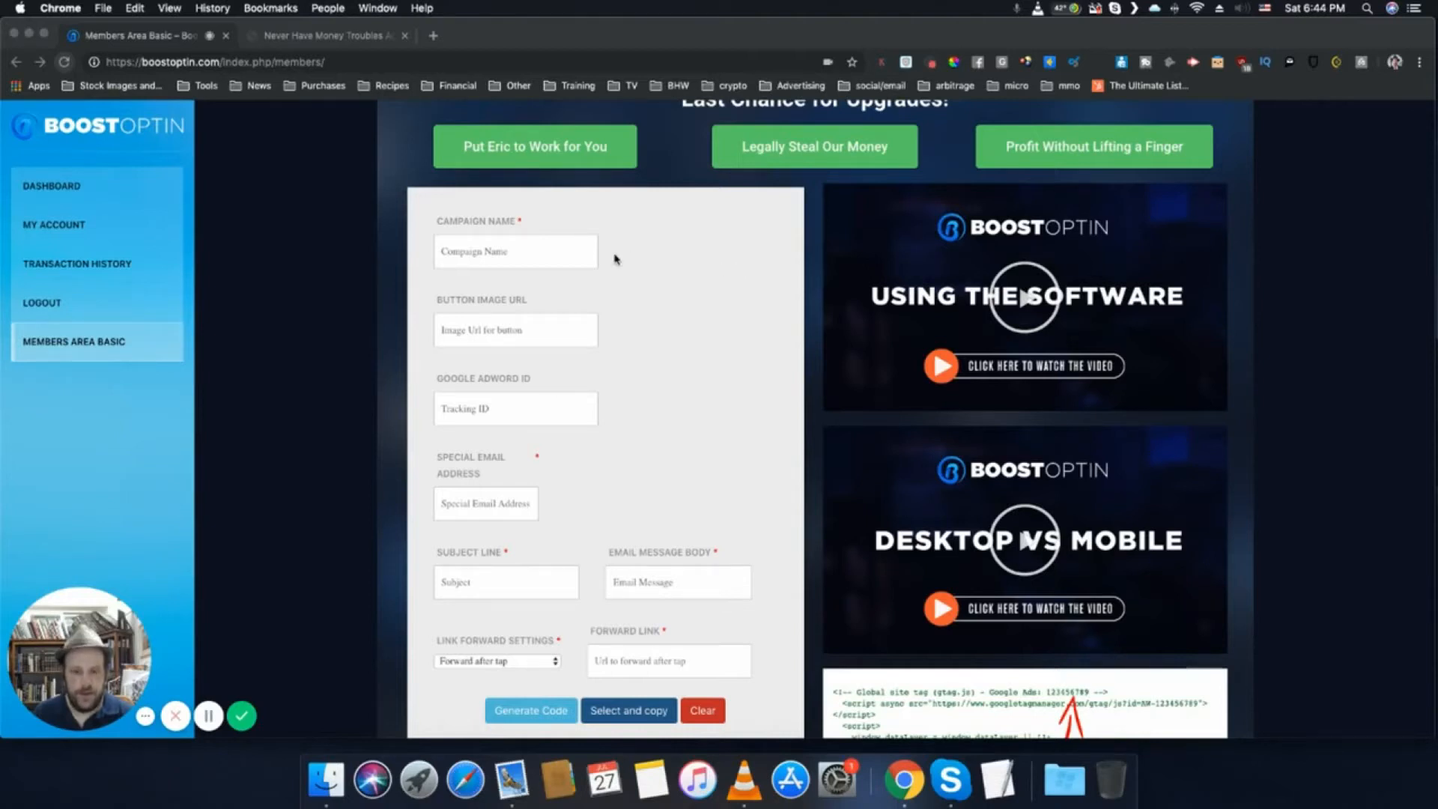
- Name the campaign "Boosttest"
{"action": "left_click", "coordinate": [535, 255]}
{"action": "left_click", "coordinate": [506, 246]}
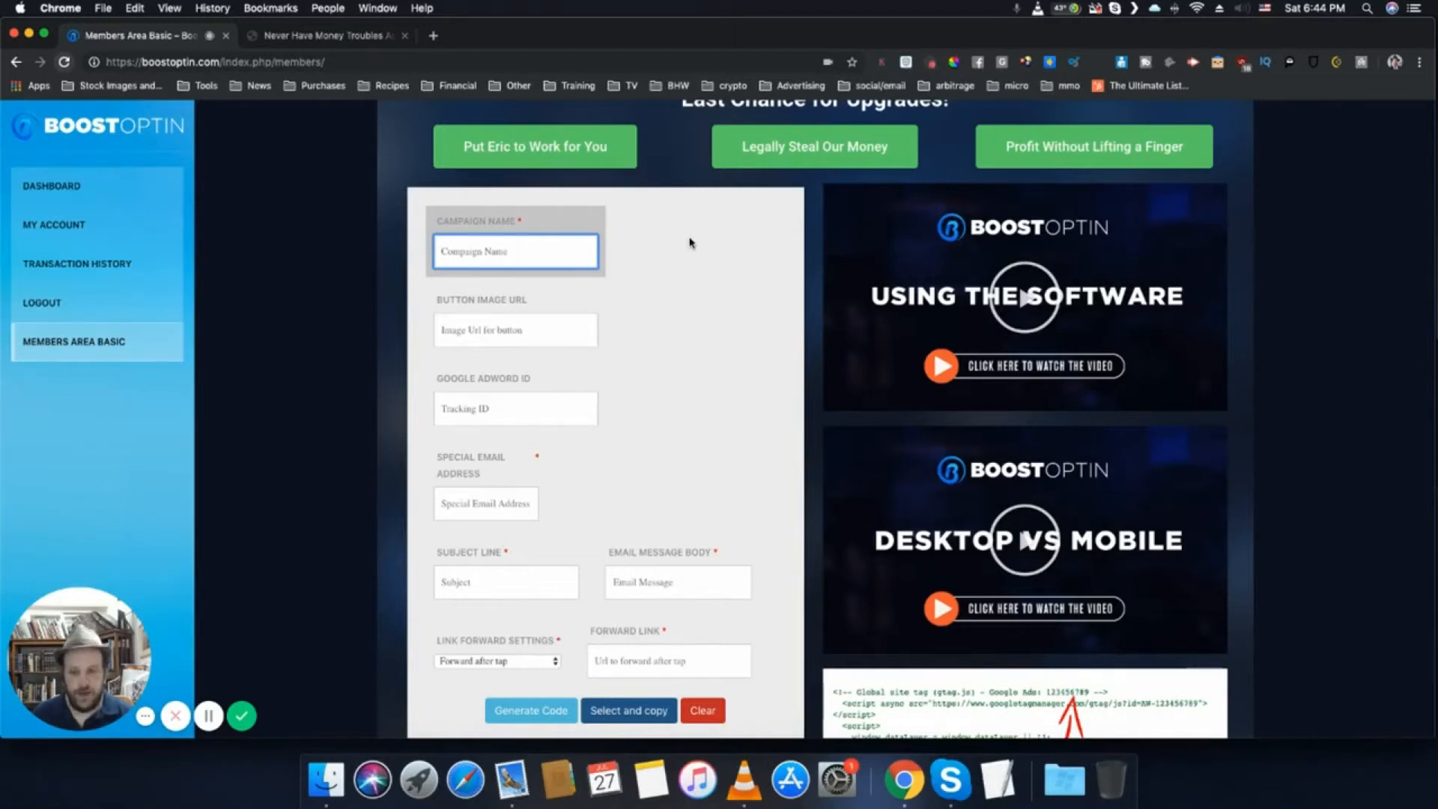
{"action": "type", "text": "Boosttest"}
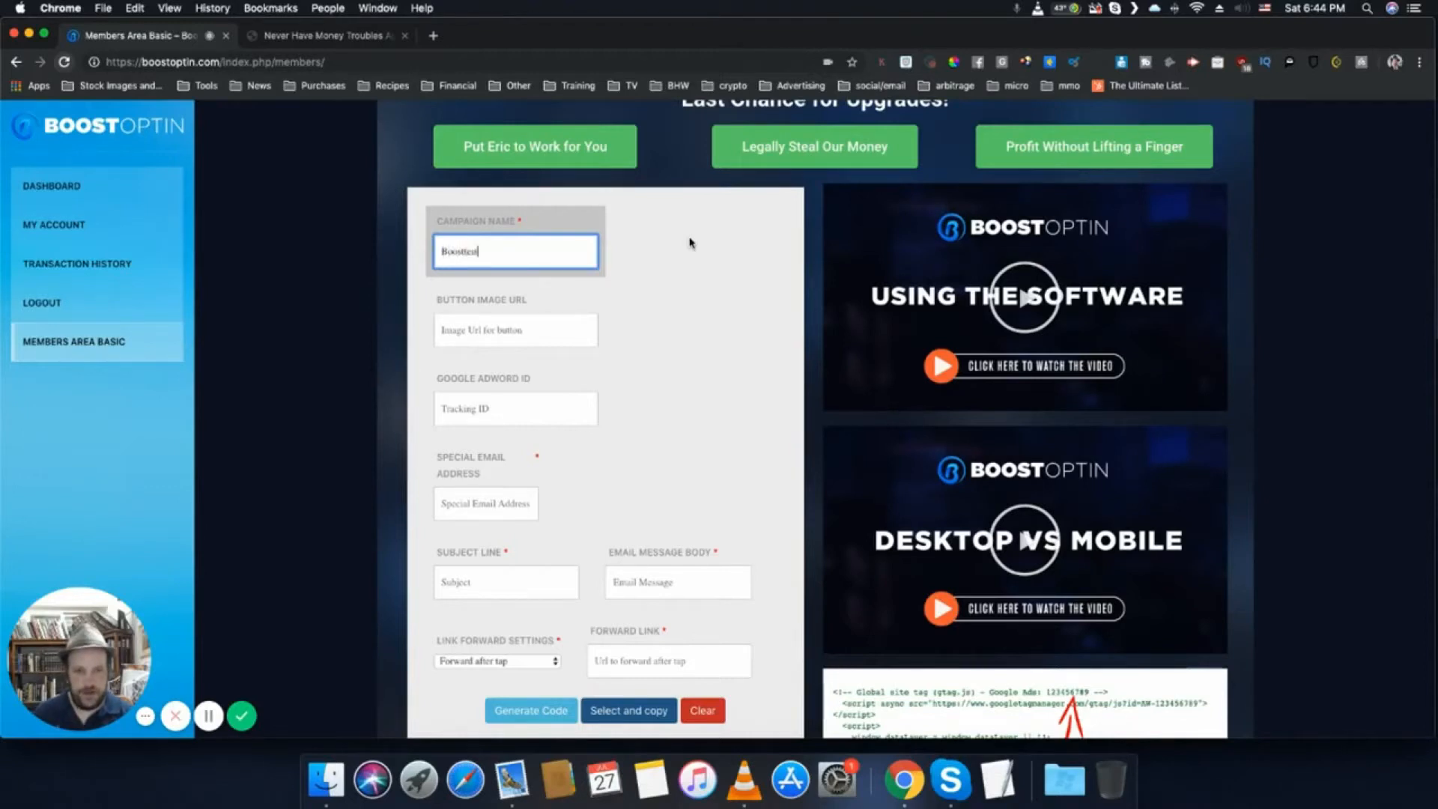
- Enter the button image URL, using the https address of the image on the owner's own website
{"action": "left_click", "coordinate": [558, 324]}
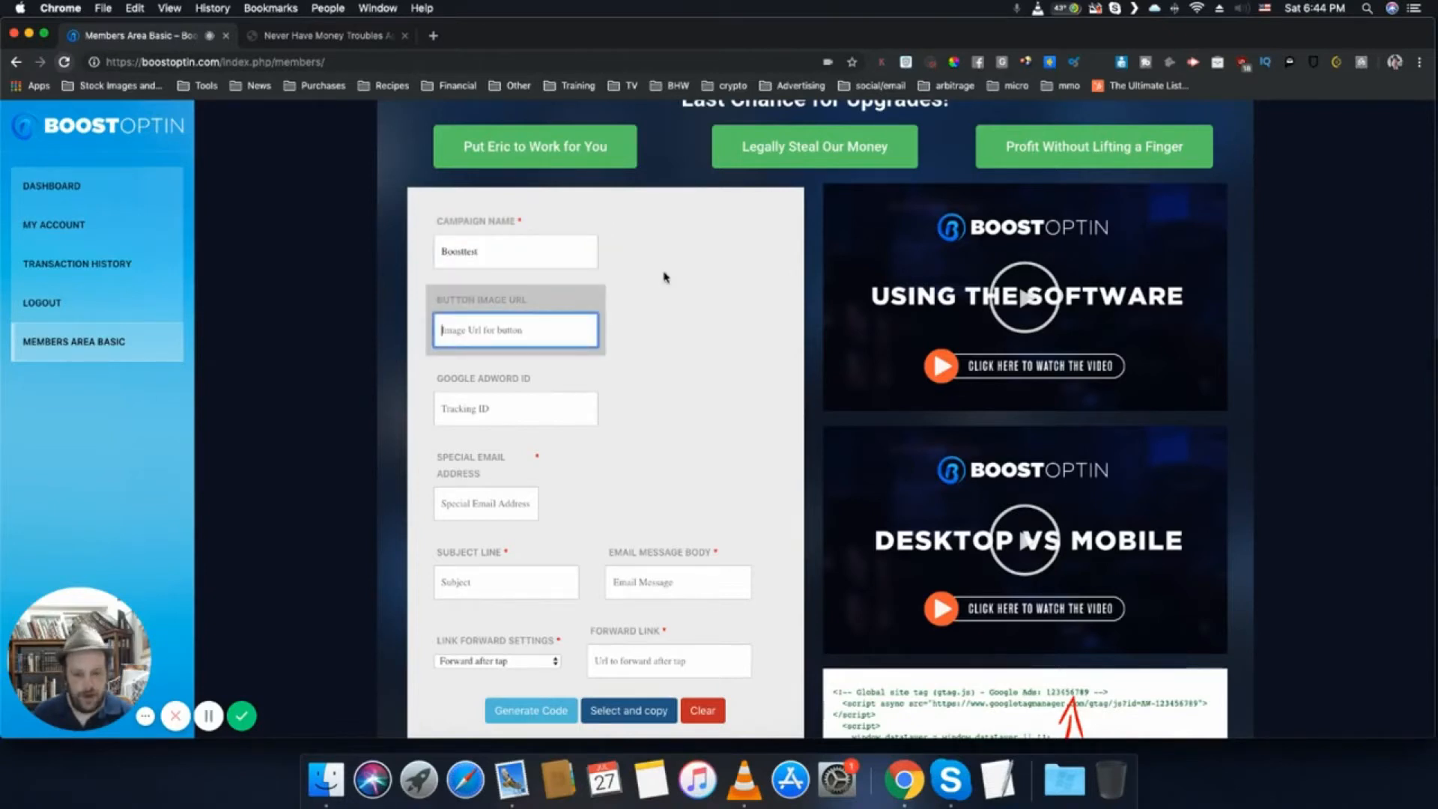
{"action": "type", "text": "https"}
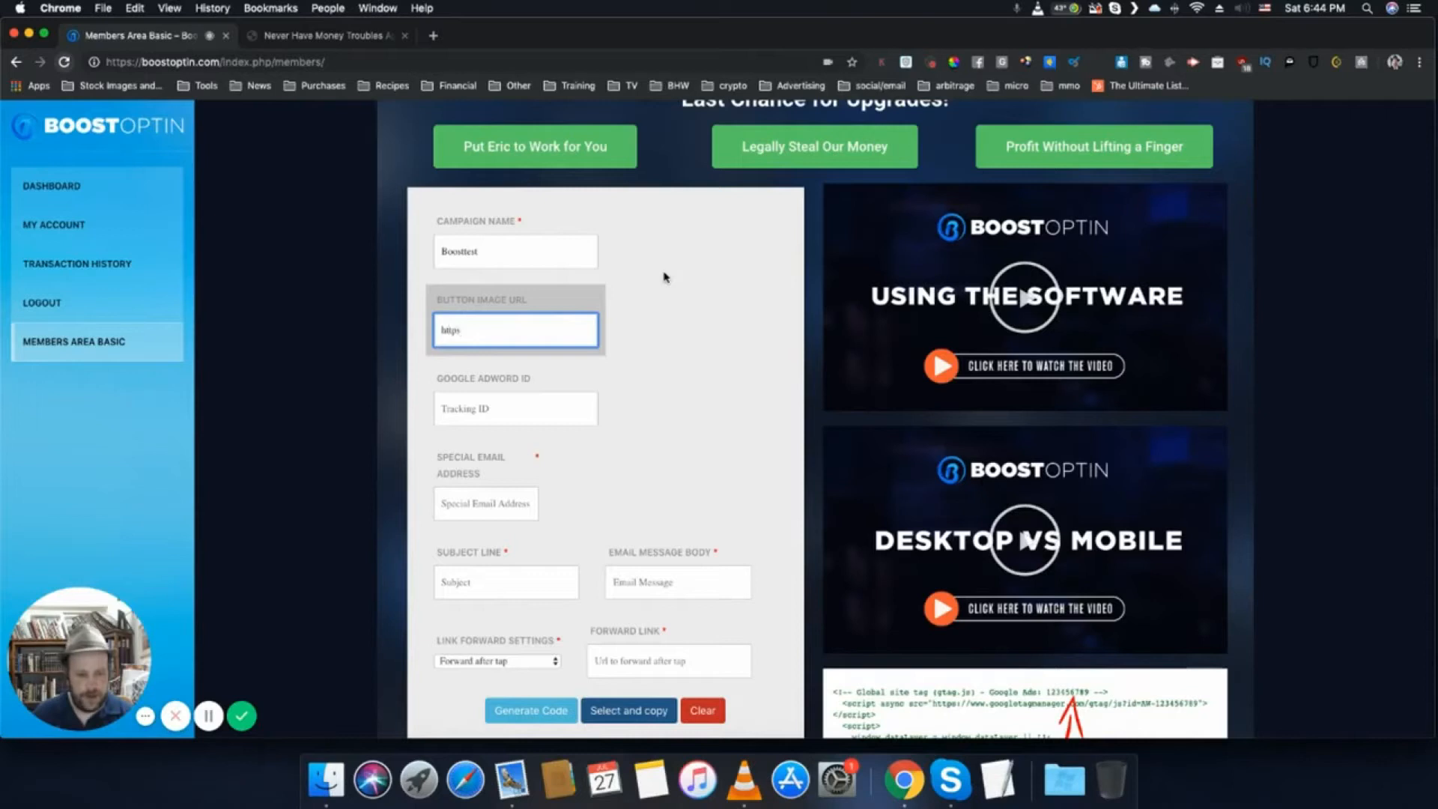
{"action": "type", "text": "://er"}
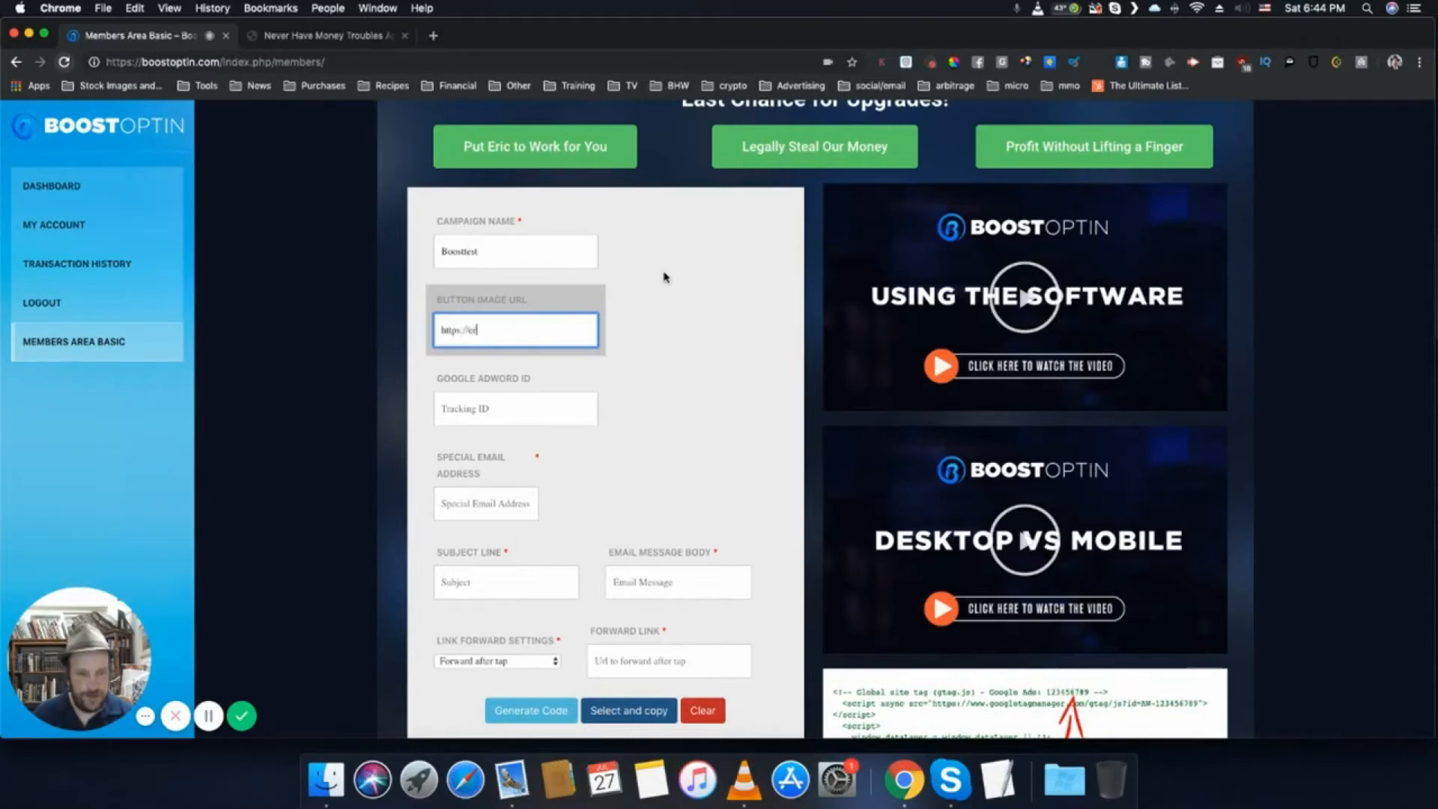
{"action": "type", "text": "inmhammer.com/eric"}
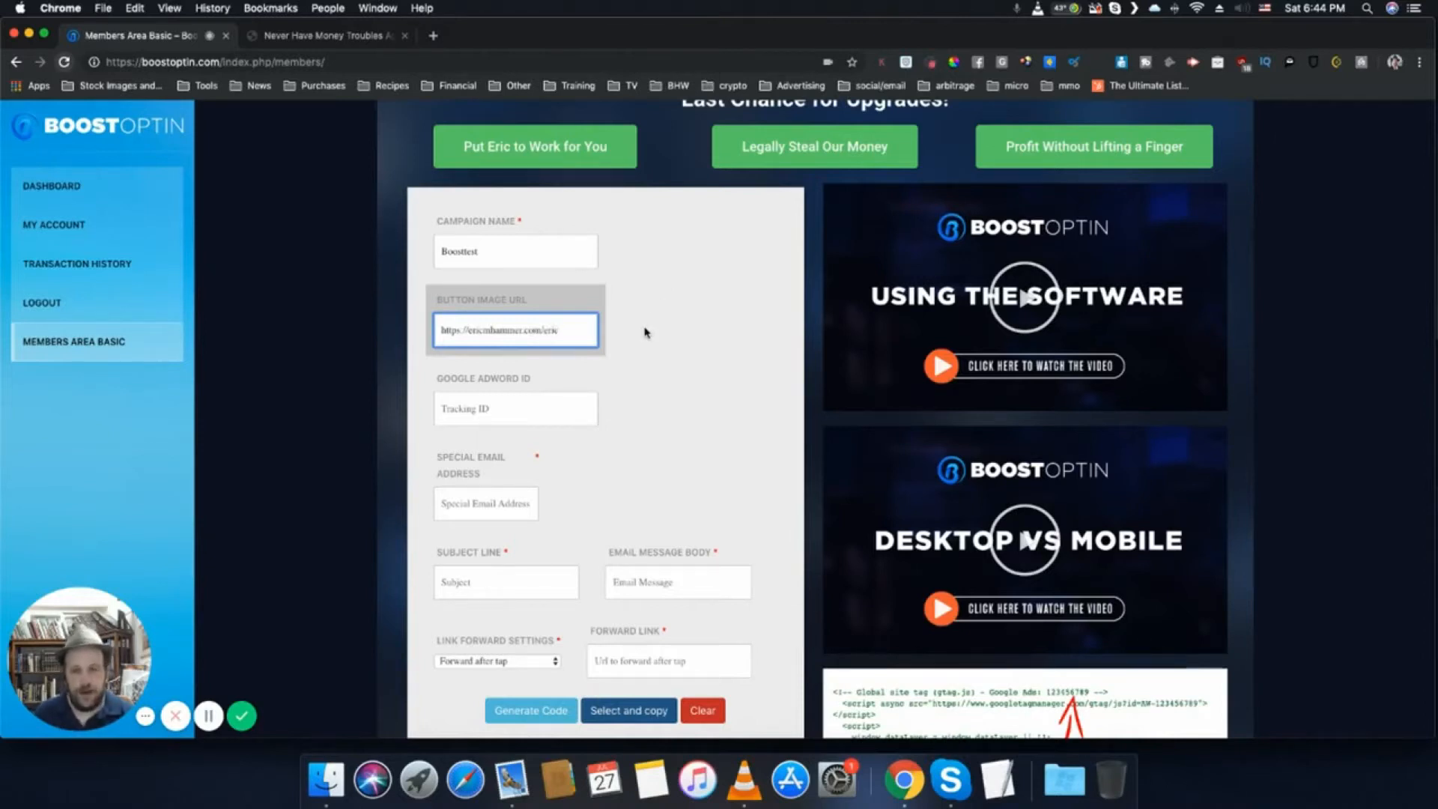
- Fill in the Google AdWord ID with the number shown in the sample global site tag
{"action": "left_click", "coordinate": [537, 401]}
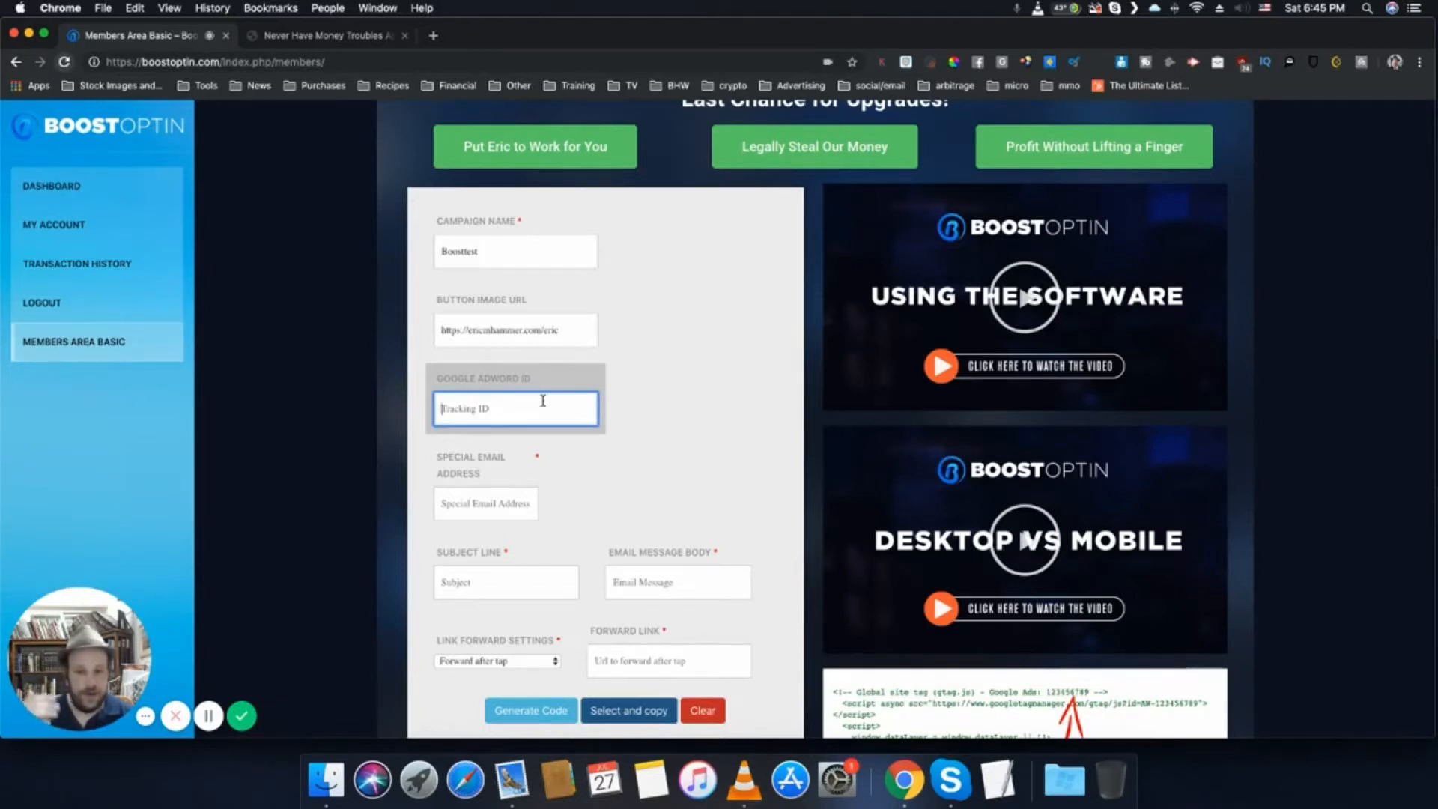
{"action": "scroll", "coordinate": [770, 412], "scroll_direction": "down", "scroll_amount": 3}
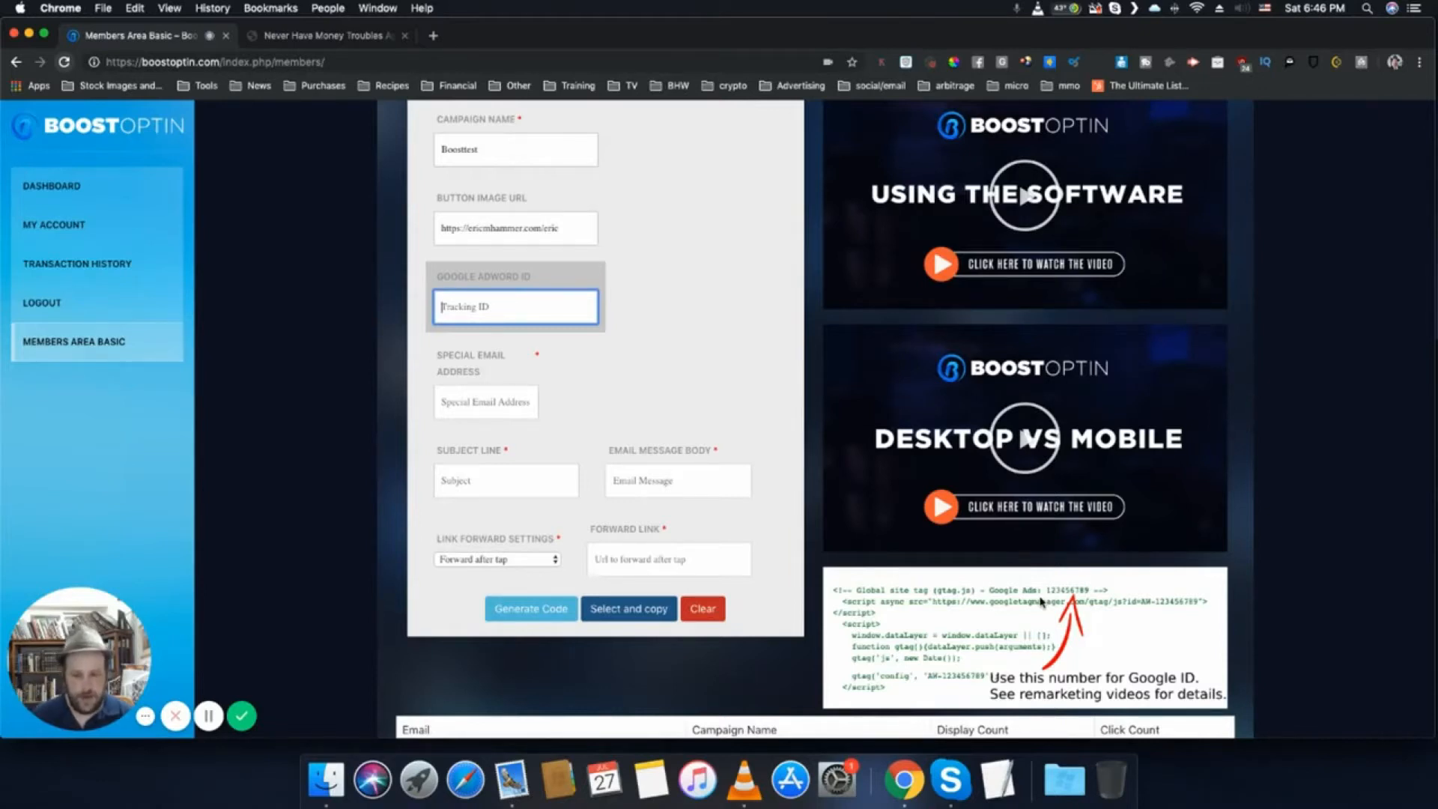
{"action": "type", "text": "12345"}
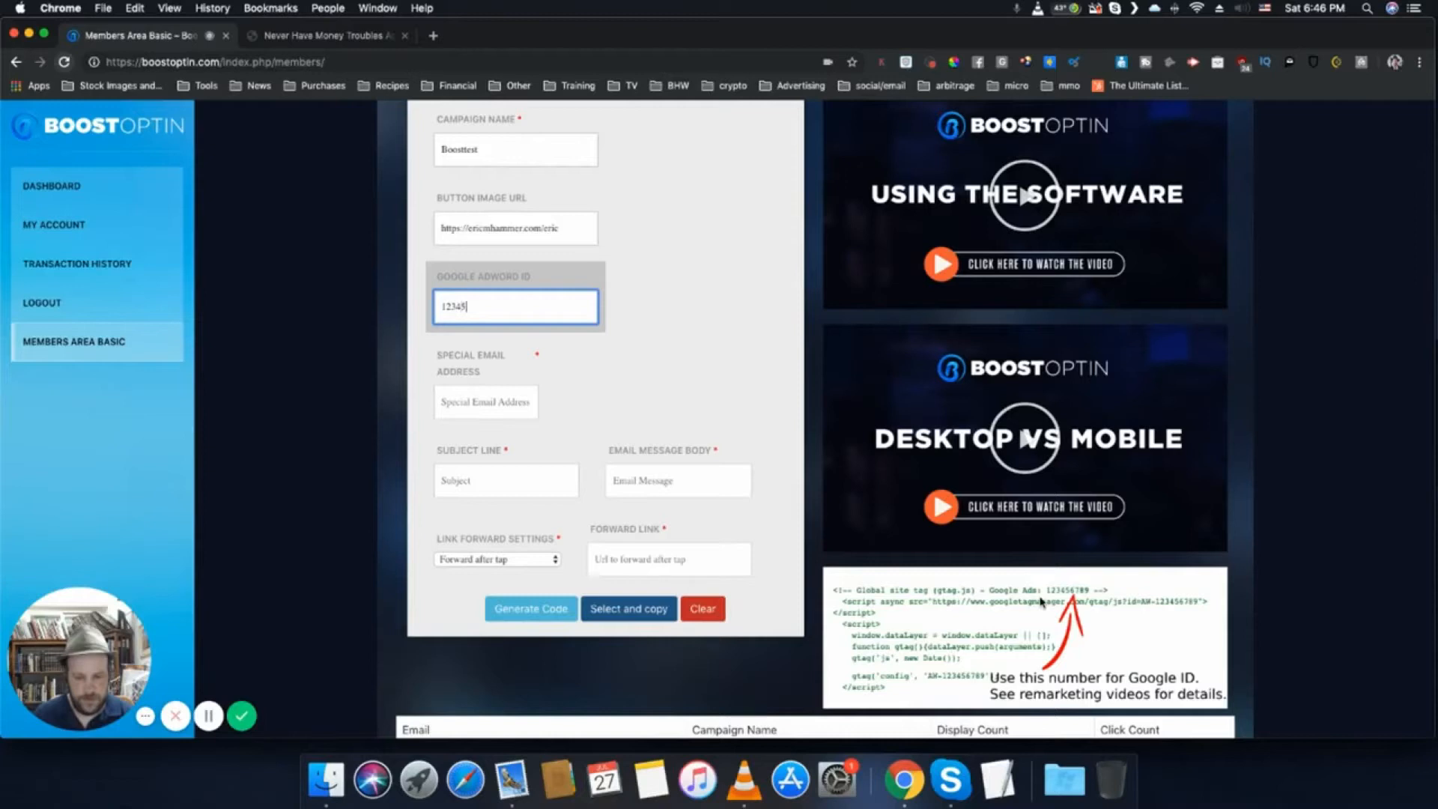
{"action": "type", "text": "6789"}
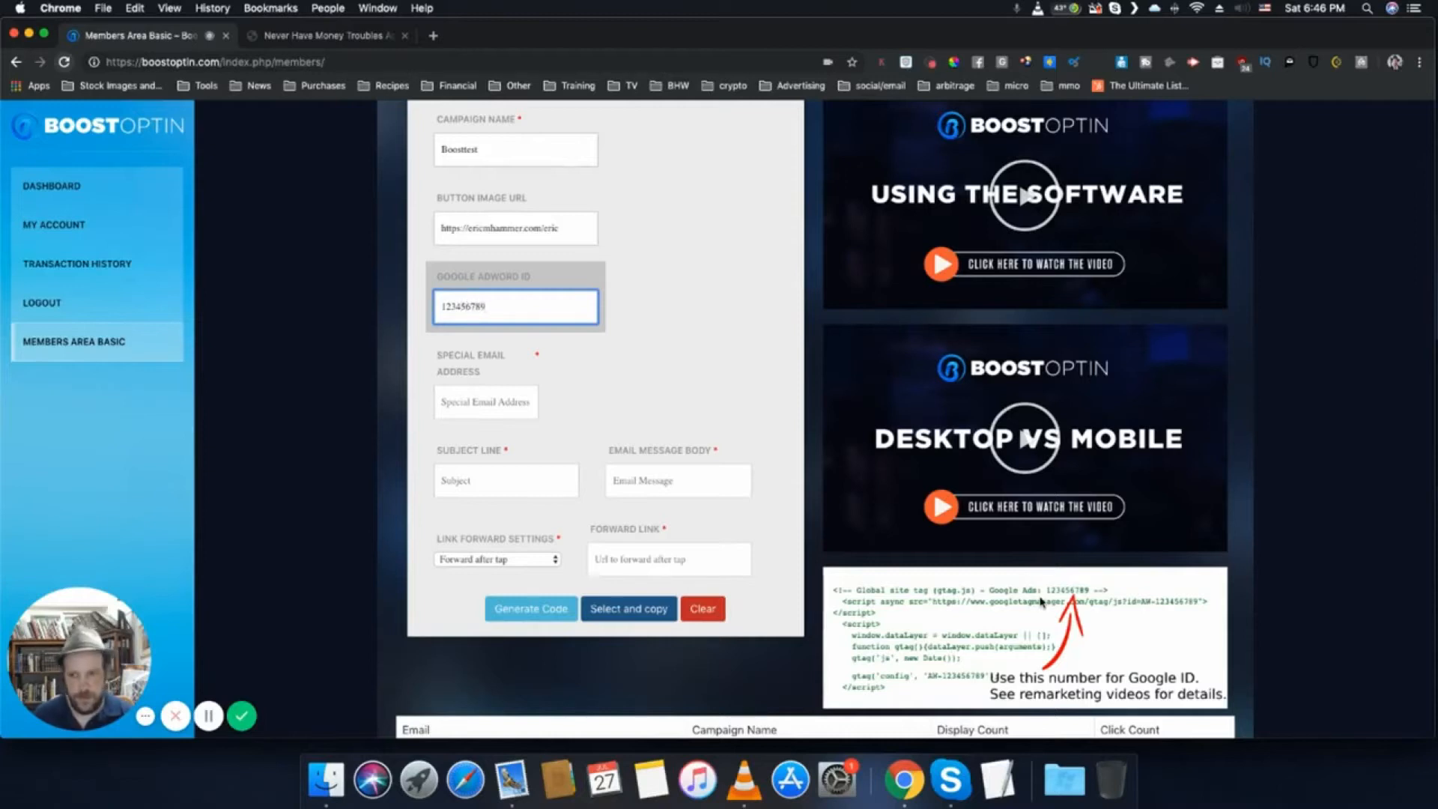
- Fill in the special email address that receives the opt-in messages
{"action": "left_click", "coordinate": [505, 405]}
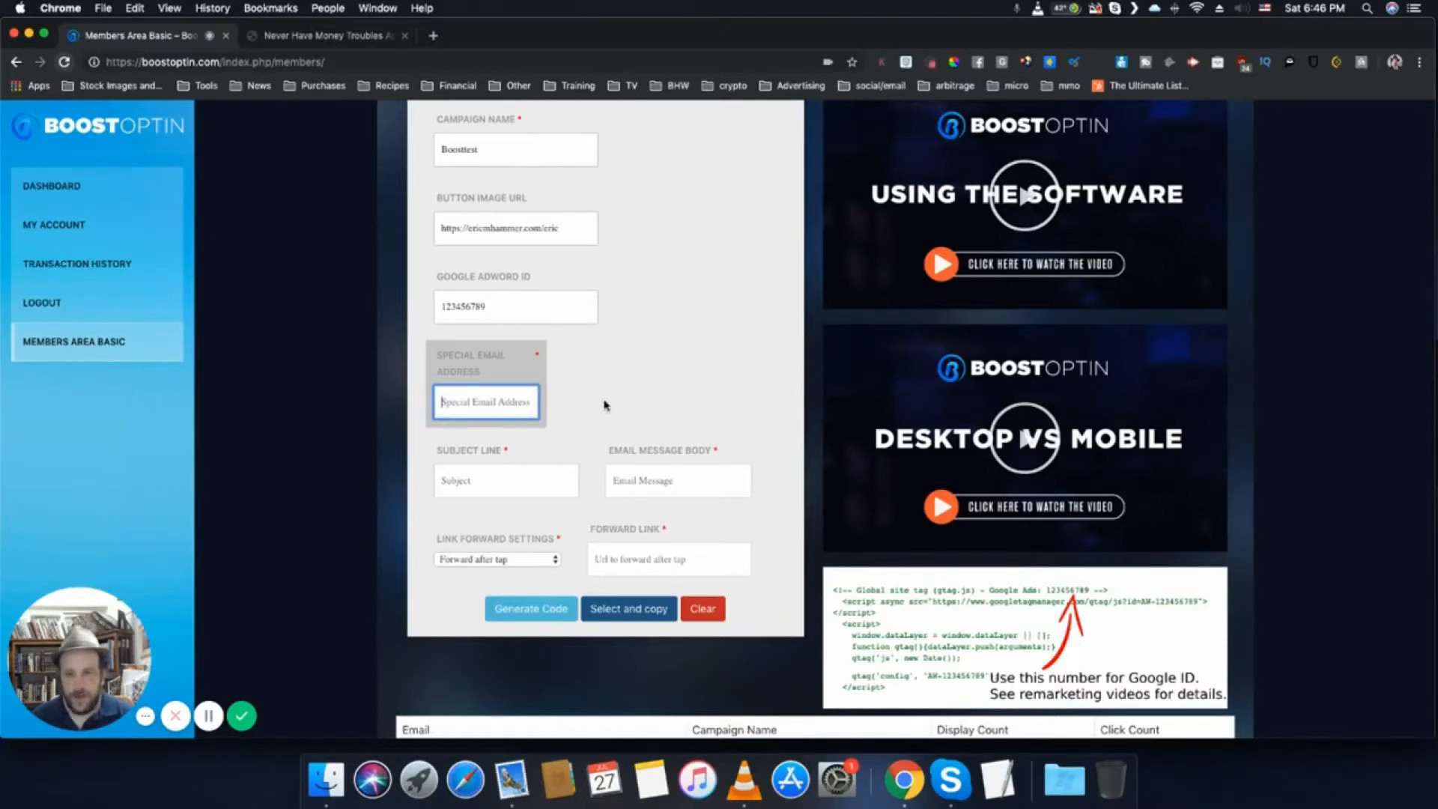
- Write the subject line: "Hey", the recipient's first name, and "I'd love to get your free gift just for being a member of the tribe"
{"action": "left_click", "coordinate": [522, 487]}
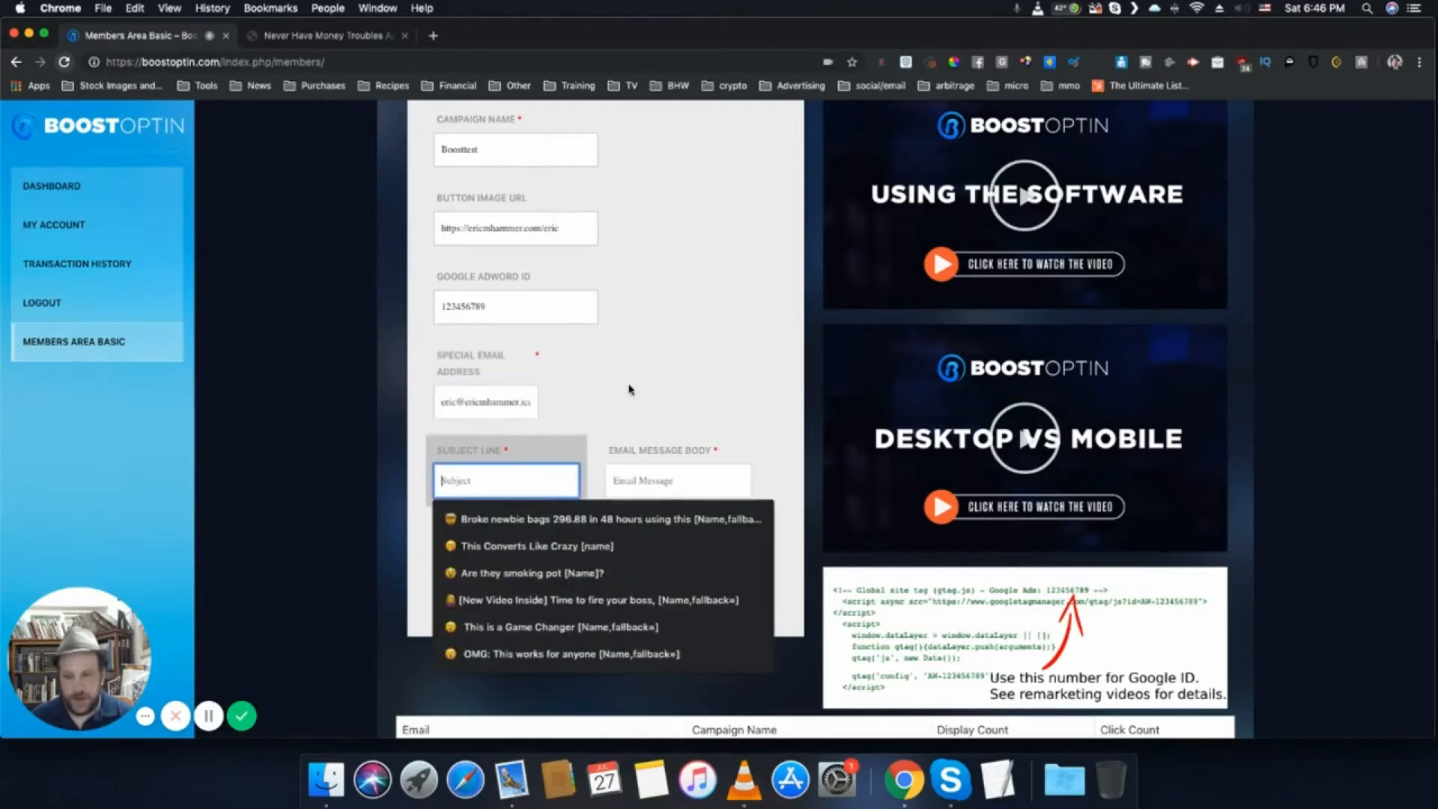
{"action": "type", "text": "Hey"}
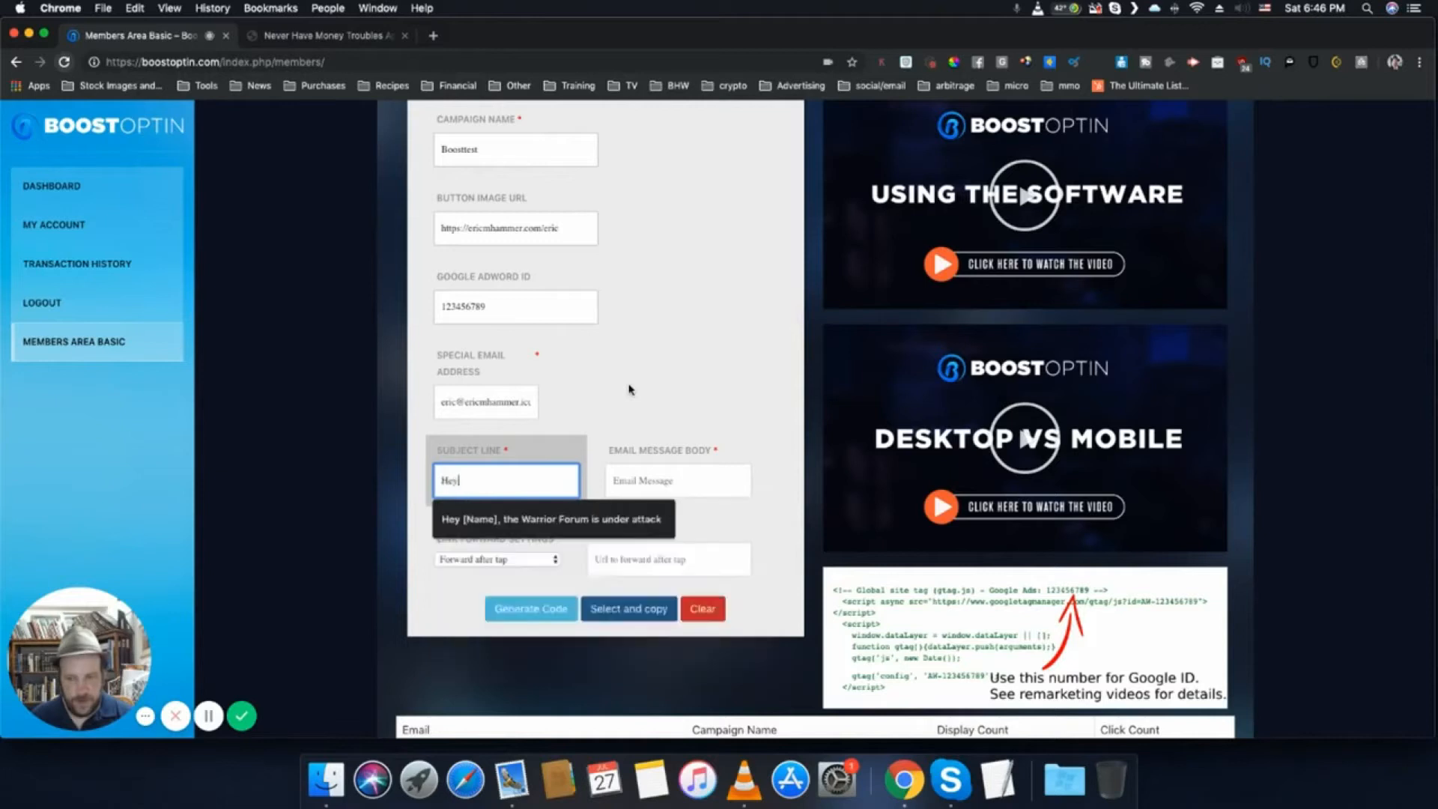
{"action": "type", "text": " Eric, I'd love to g"}
{"action": "type", "text": "et your free g"}
{"action": "type", "text": "ift just for b"}
{"action": "type", "text": "eing a member of"}
{"action": "type", "text": " the tribe"}
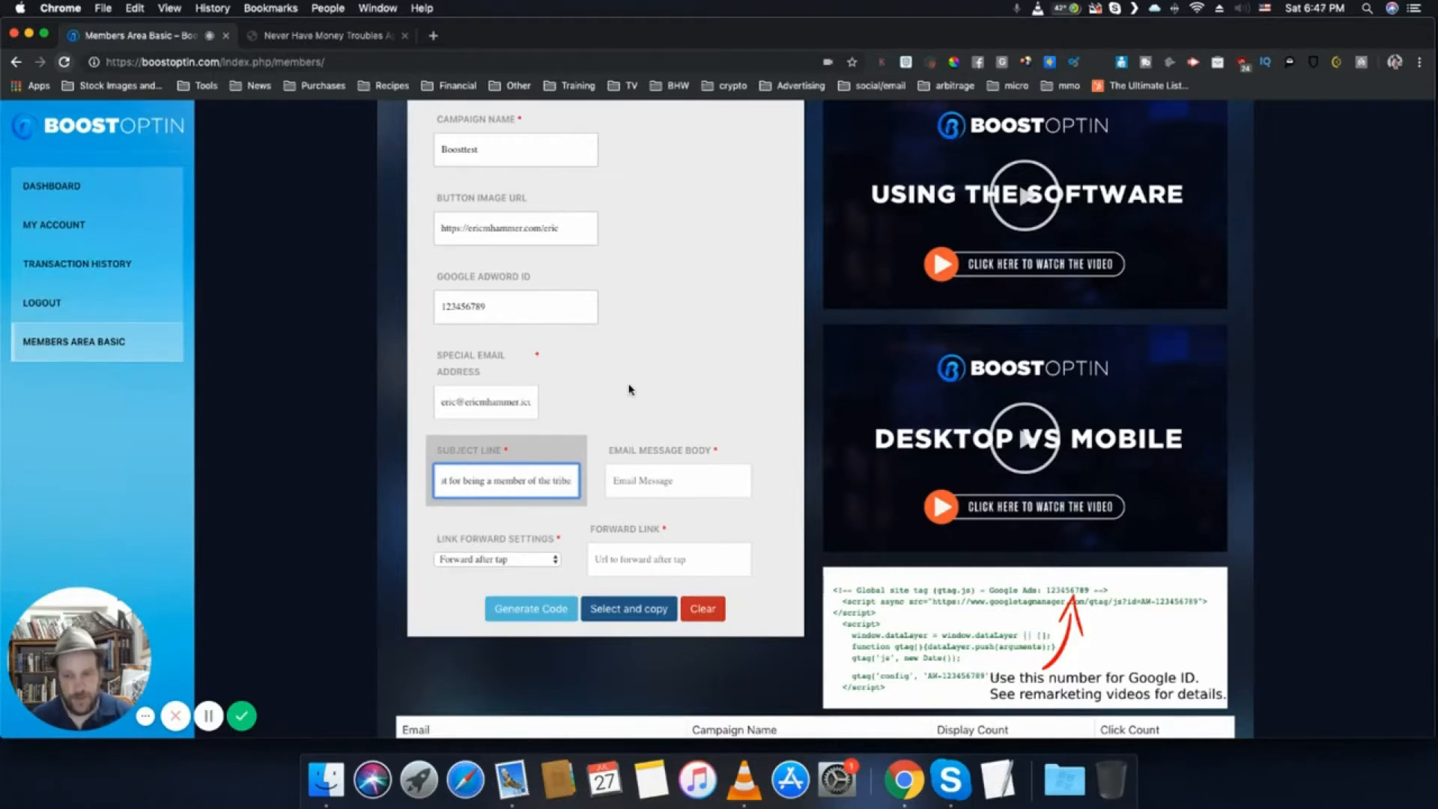
- Begin the email message body with "Dear", the recipient's first name, "Thanks so much for the opportunity", and a sentence about looking forward to learning from you
{"action": "left_click", "coordinate": [631, 472]}
{"action": "type", "text": "Diar Eric, Tha"}
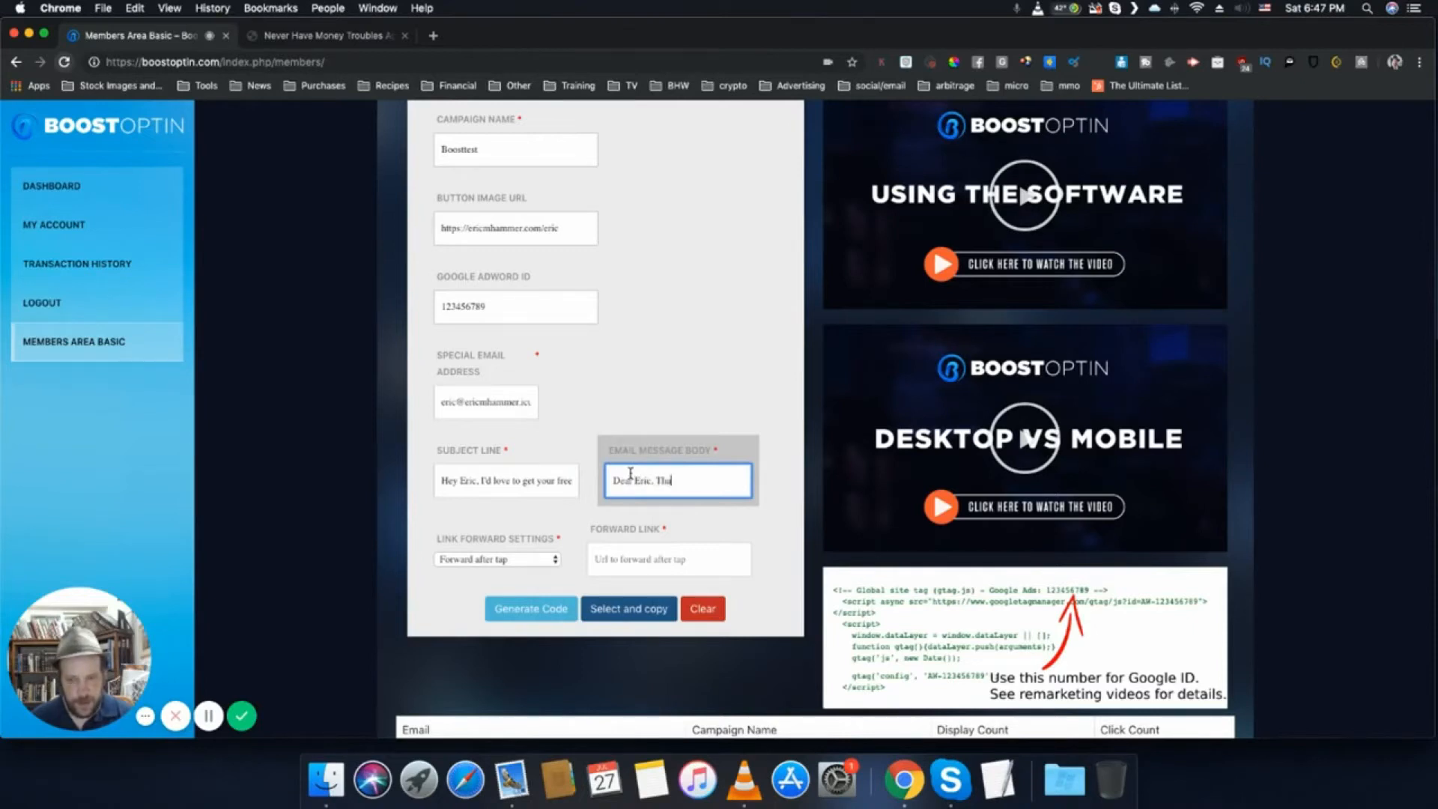
{"action": "type", "text": "nks so much for the opportuni"}
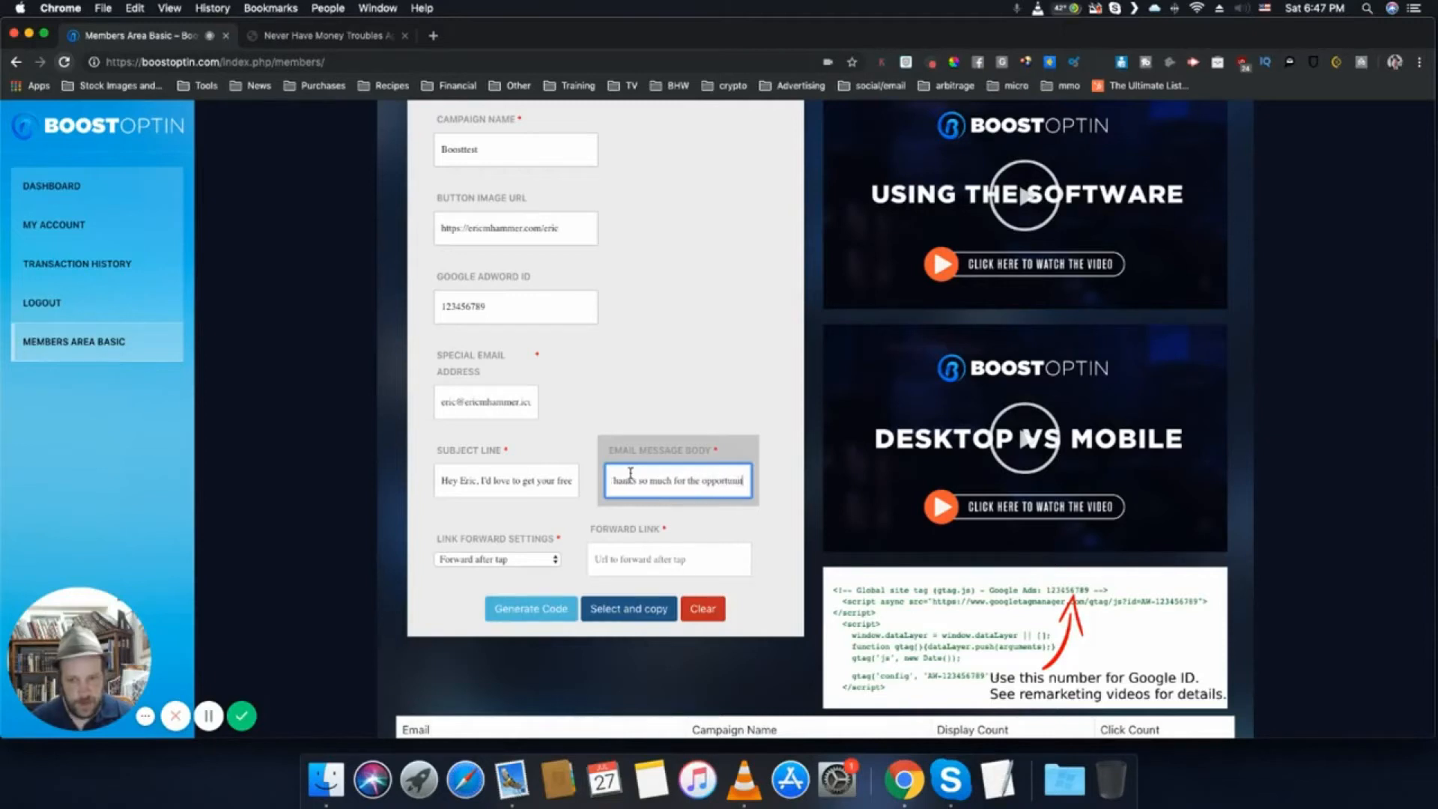
{"action": "type", "text": "ty. I am looking forward to learning f"}
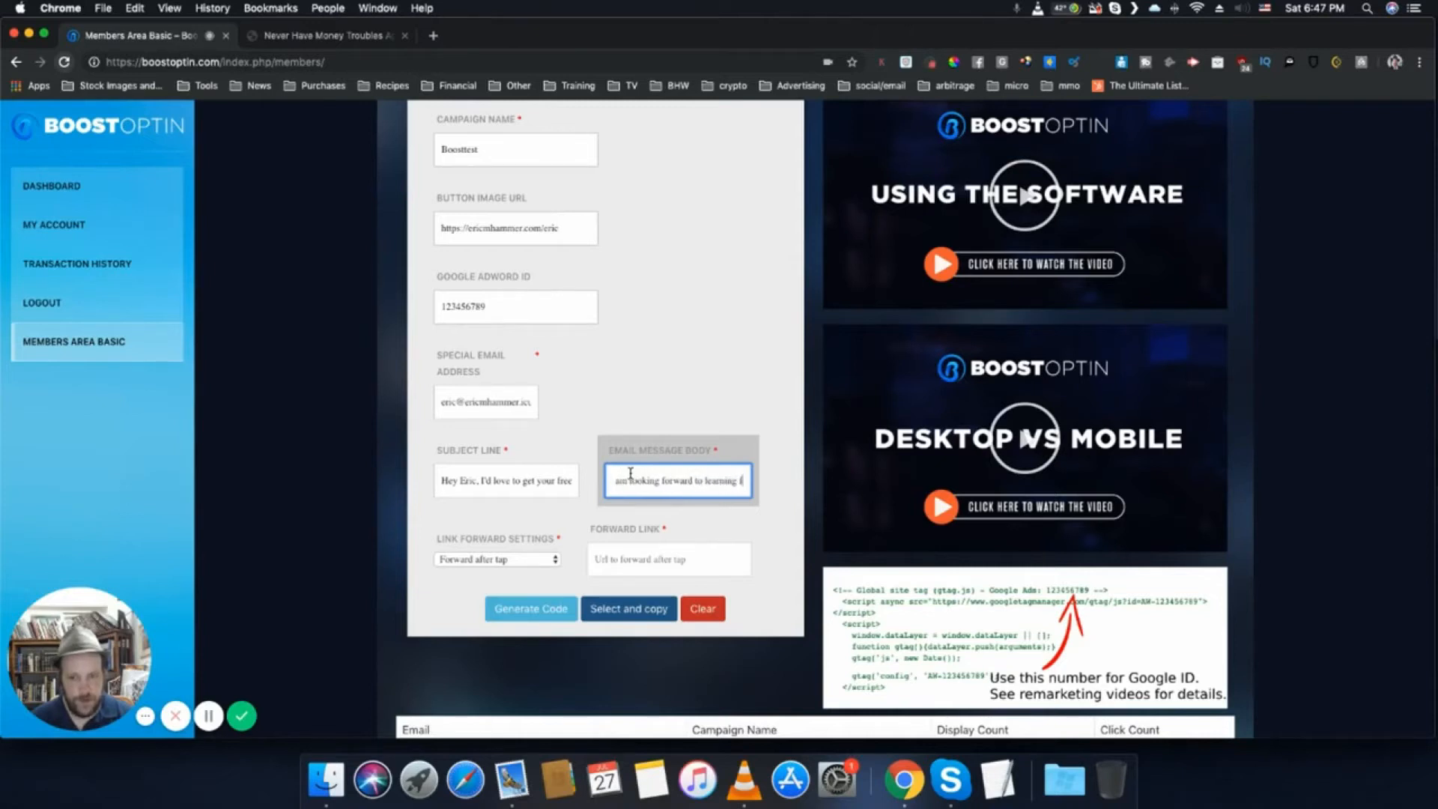
{"action": "type", "text": "."}
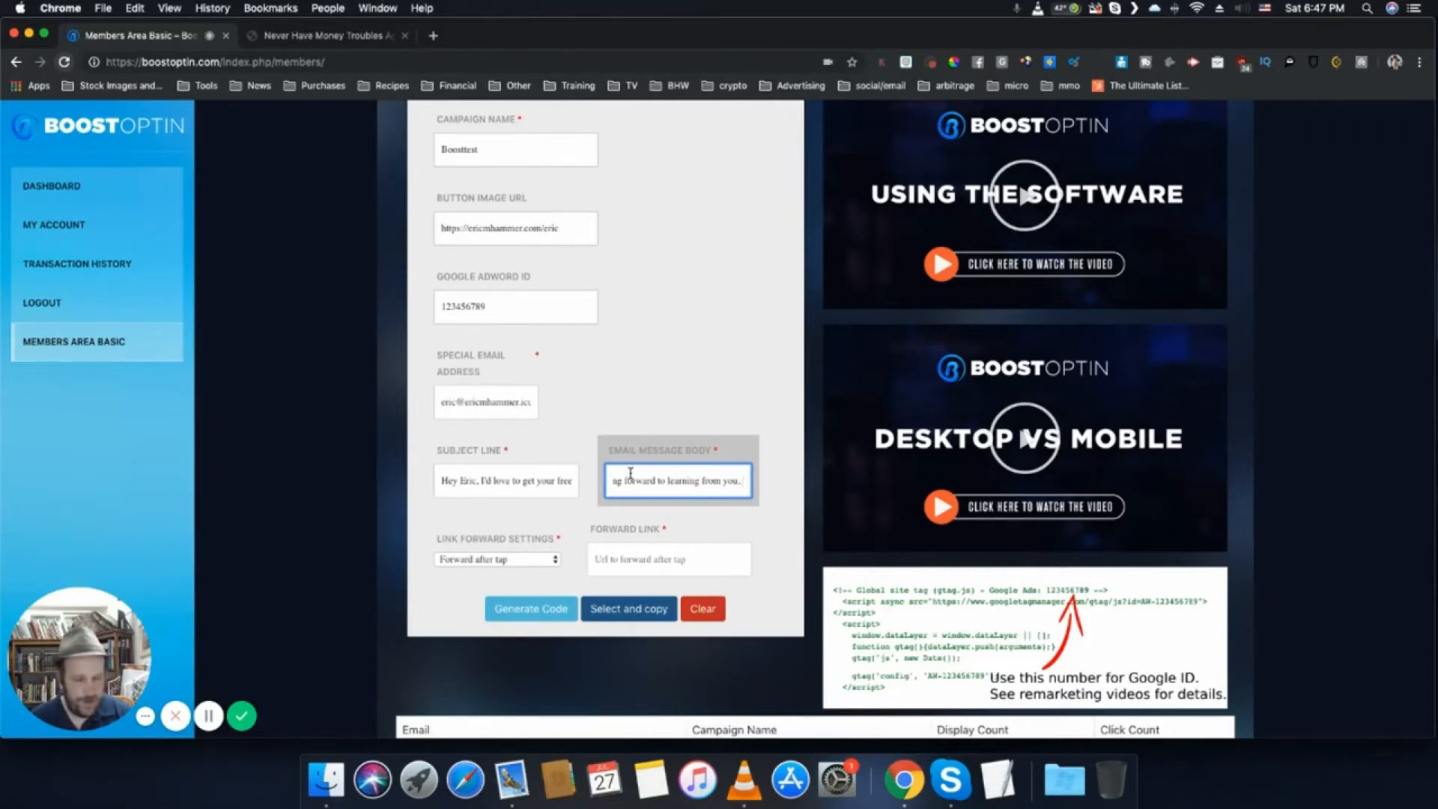
- Add the sentence "I understand that you'll occasionally send me valuable offers." to the email message body
{"action": "type", "text": "understand that yo"}
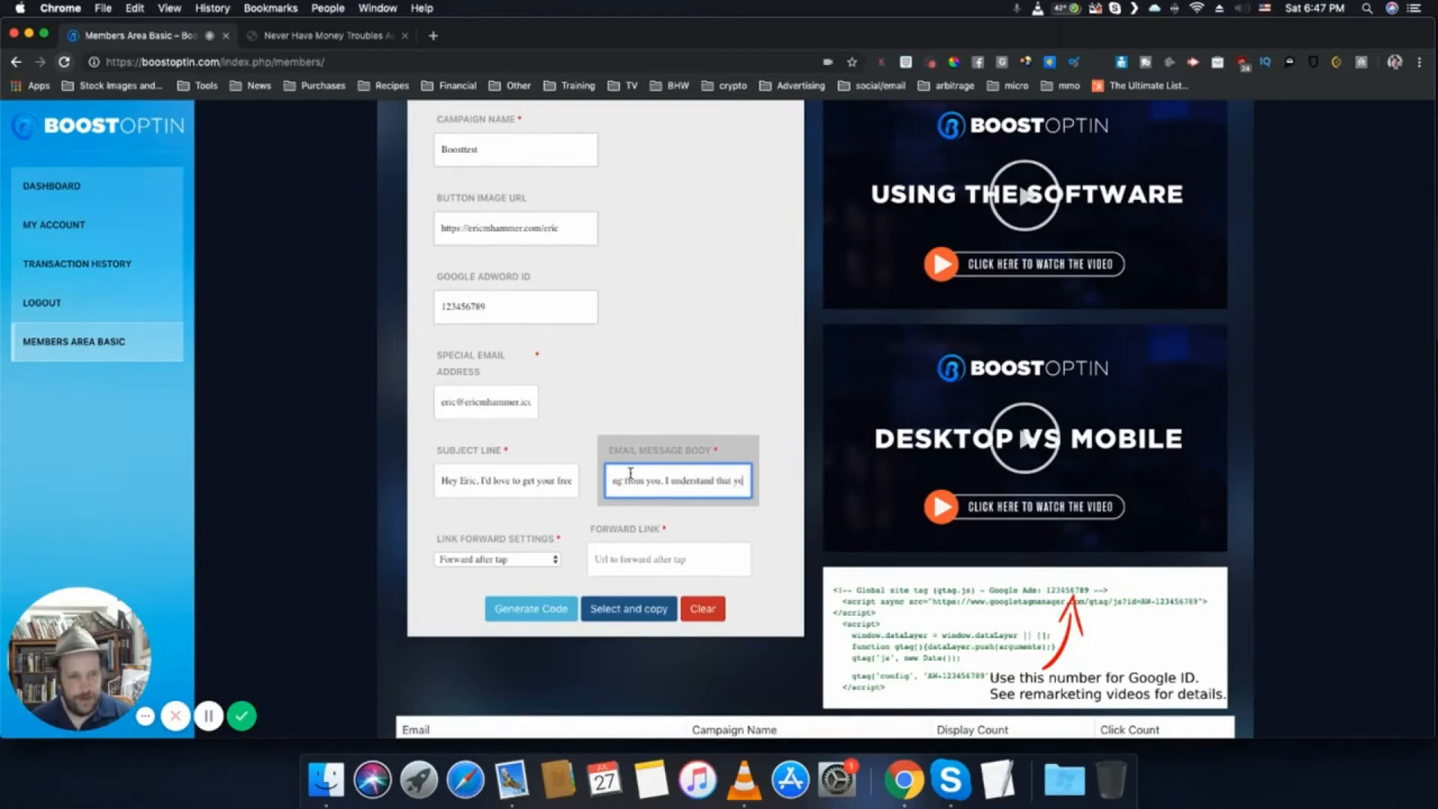
{"action": "type", "text": "u'll occasionally send me free"}
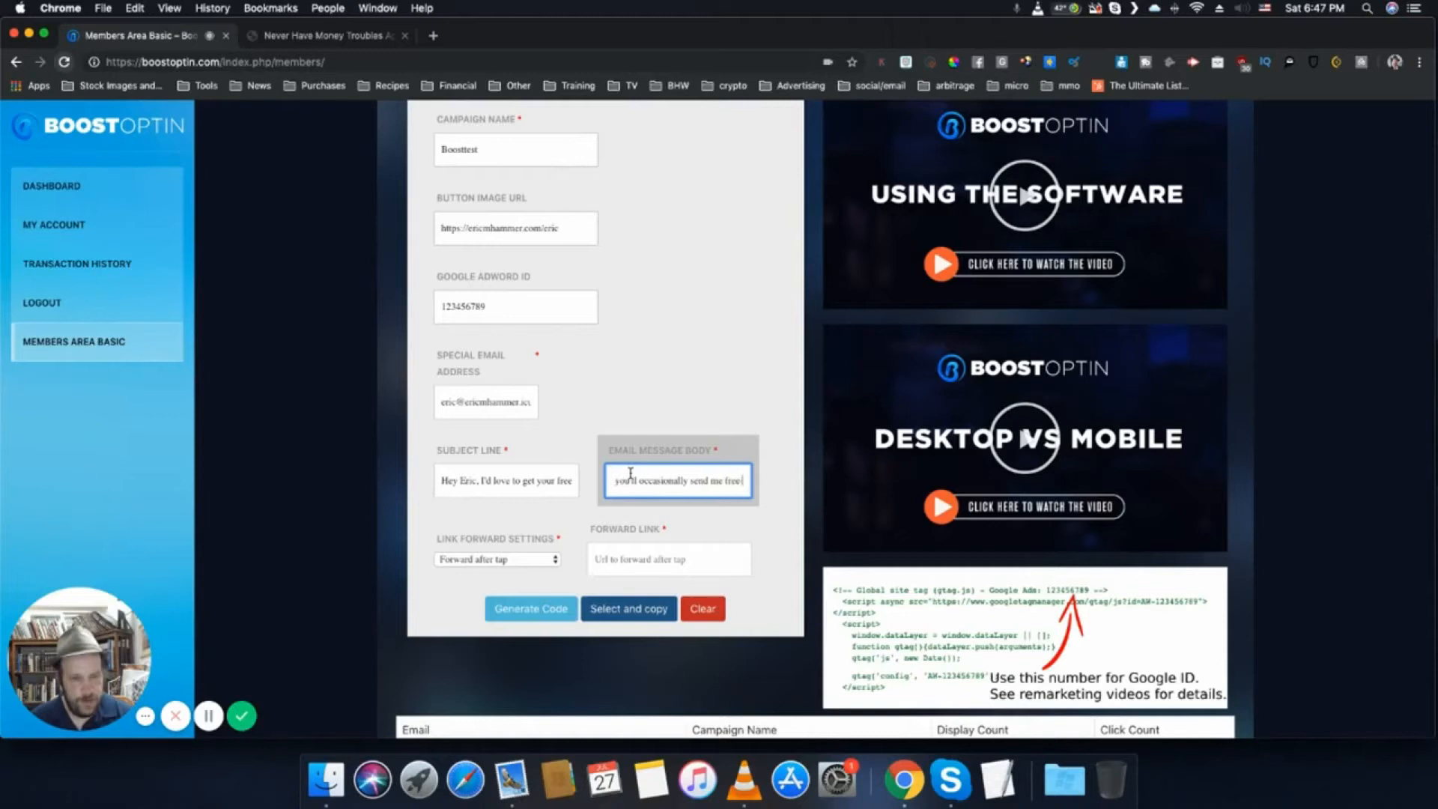
{"action": "key", "text": "BackSpace"}
{"action": "key", "text": "BackSpace"}
{"action": "key", "text": "BackSpace"}
{"action": "key", "text": "BackSpace"}
{"action": "key", "text": "BackSpace"}
{"action": "key", "text": "BackSpace"}
{"action": "key", "text": "BackSpace"}
{"action": "key", "text": "BackSpace"}
{"action": "key", "text": "BackSpace"}
{"action": "key", "text": "BackSpace"}
{"action": "key", "text": "BackSpace"}
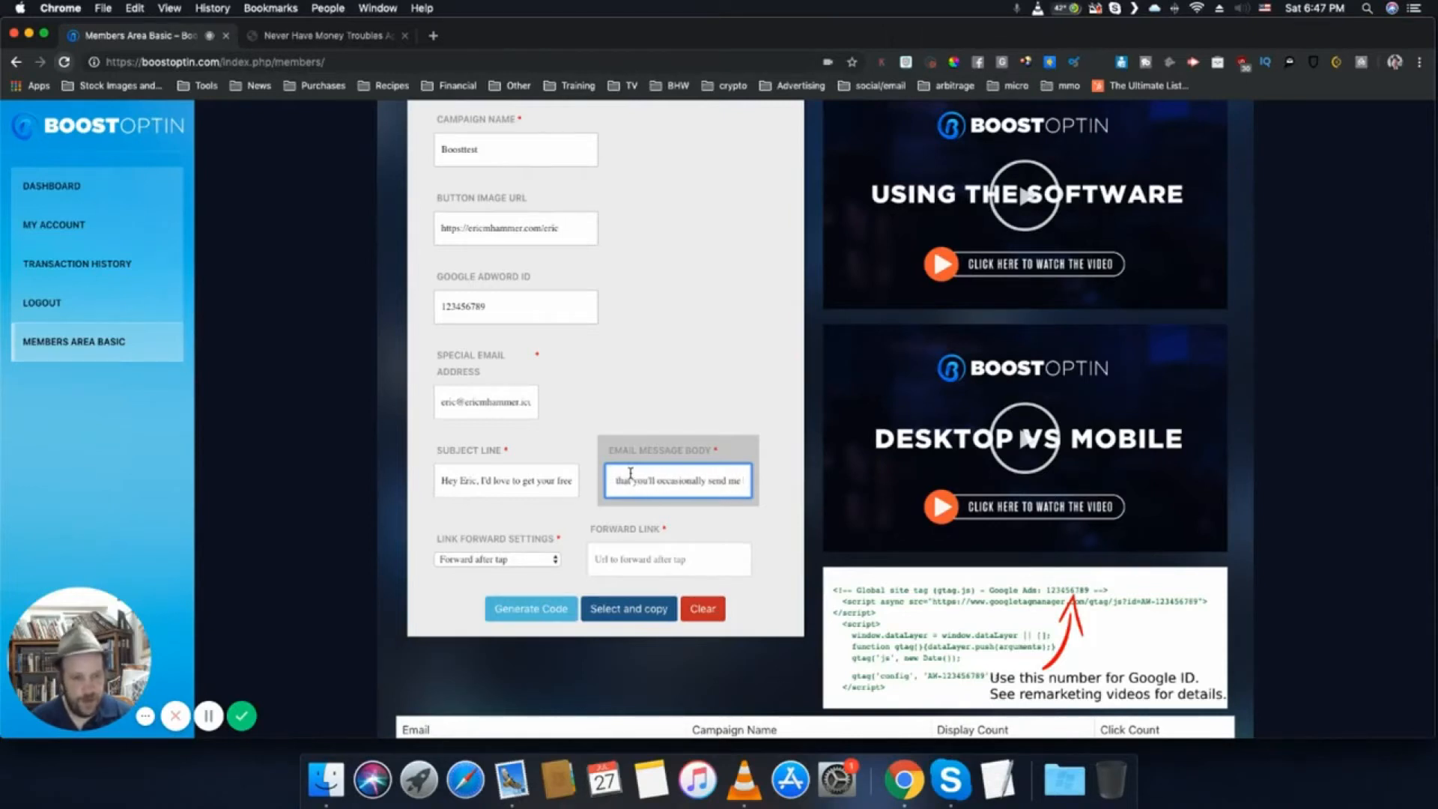
{"action": "type", "text": "valu"}
{"action": "type", "text": "le offers."}
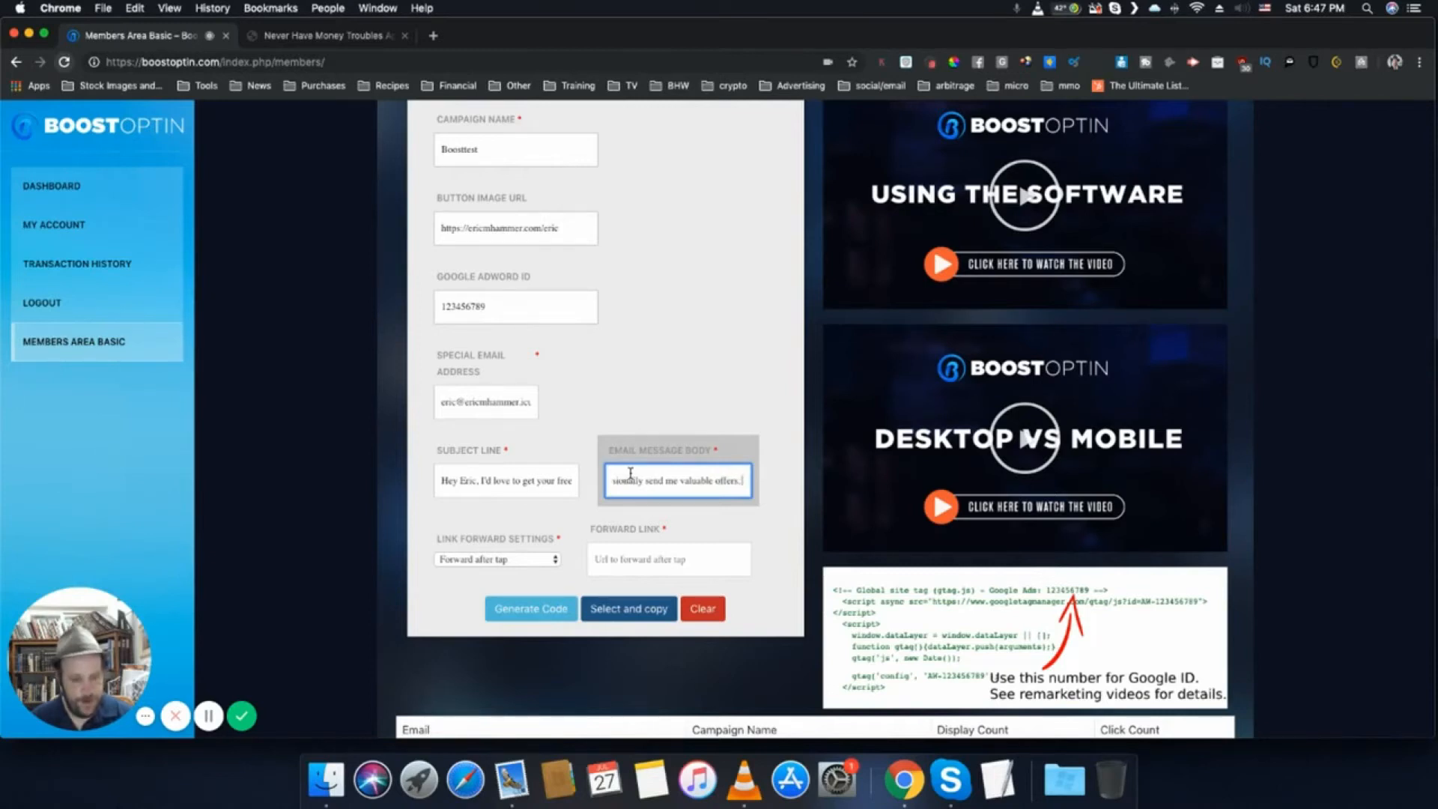
- Continue the message body with "also understand that <gasp, oh the horror>, your email" possibly reaching spam, and "If it does, I promise to hit"
{"action": "type", "text": "rstand"}
{"action": "type", "text": " that yo"}
{"action": "key", "text": "BackSpace"}
{"action": "type", "text": "<gasp, oh the"}
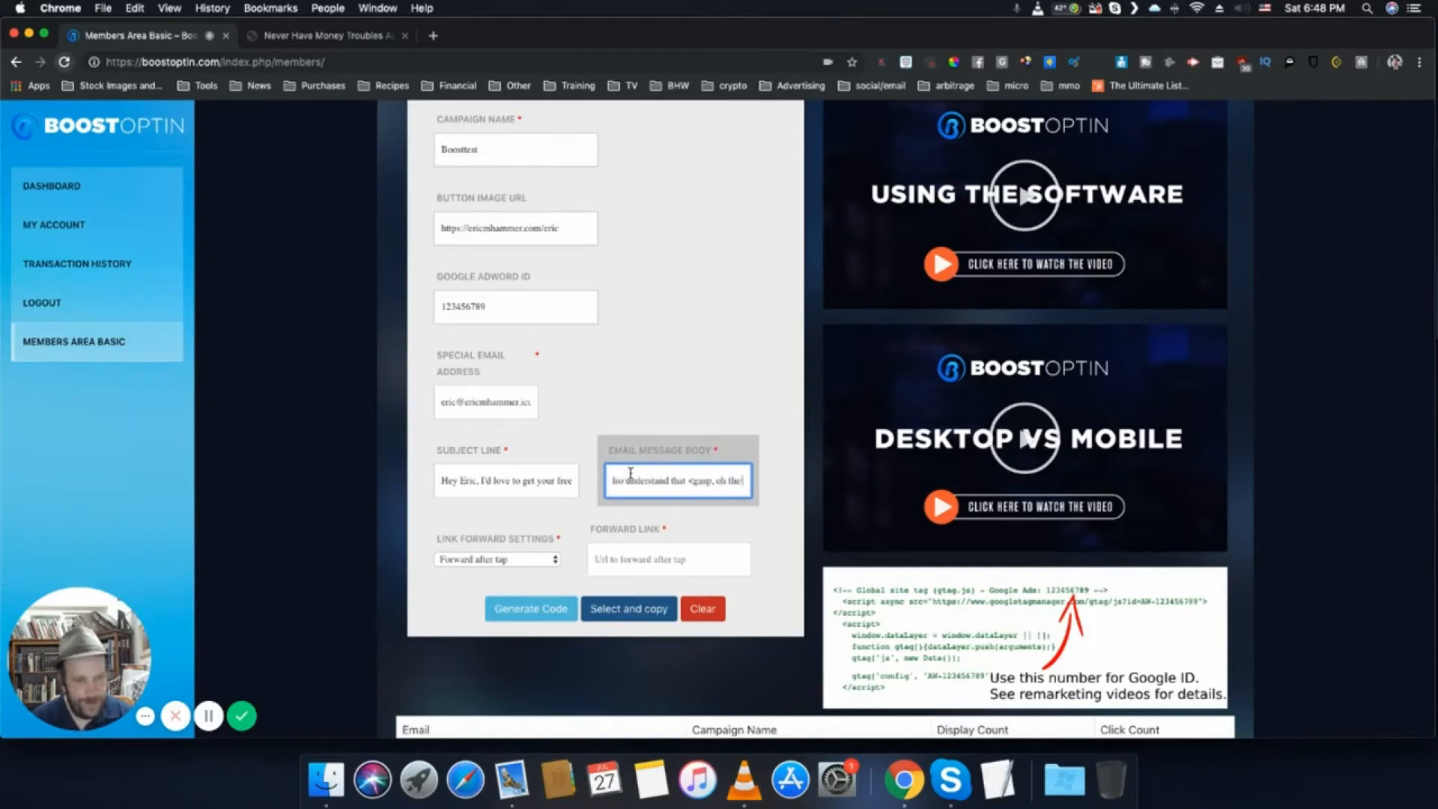
{"action": "type", "text": " horror>."}
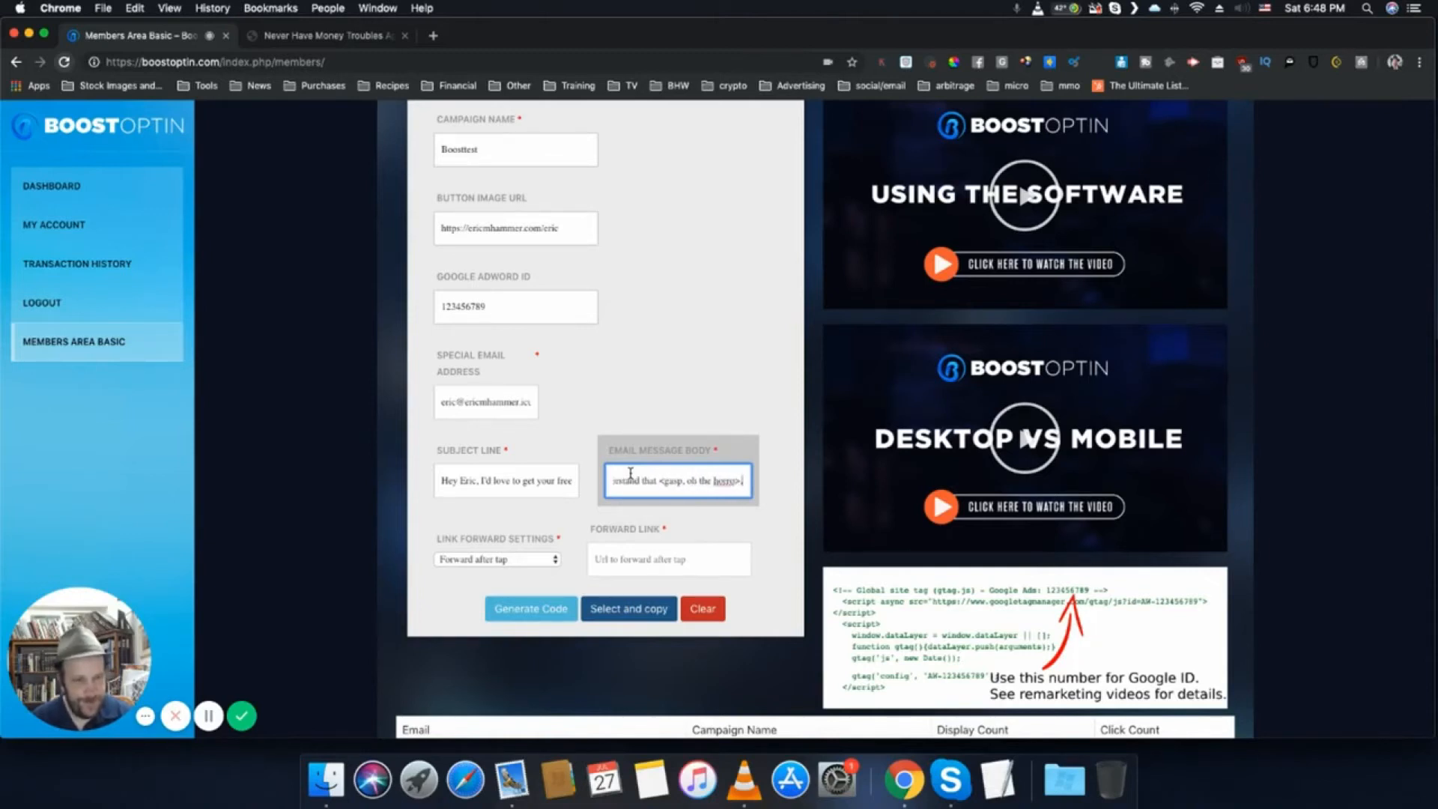
{"action": "key", "text": "BackSpace"}
{"action": "type", "text": "r"}
{"action": "type", "text": ">, your email"}
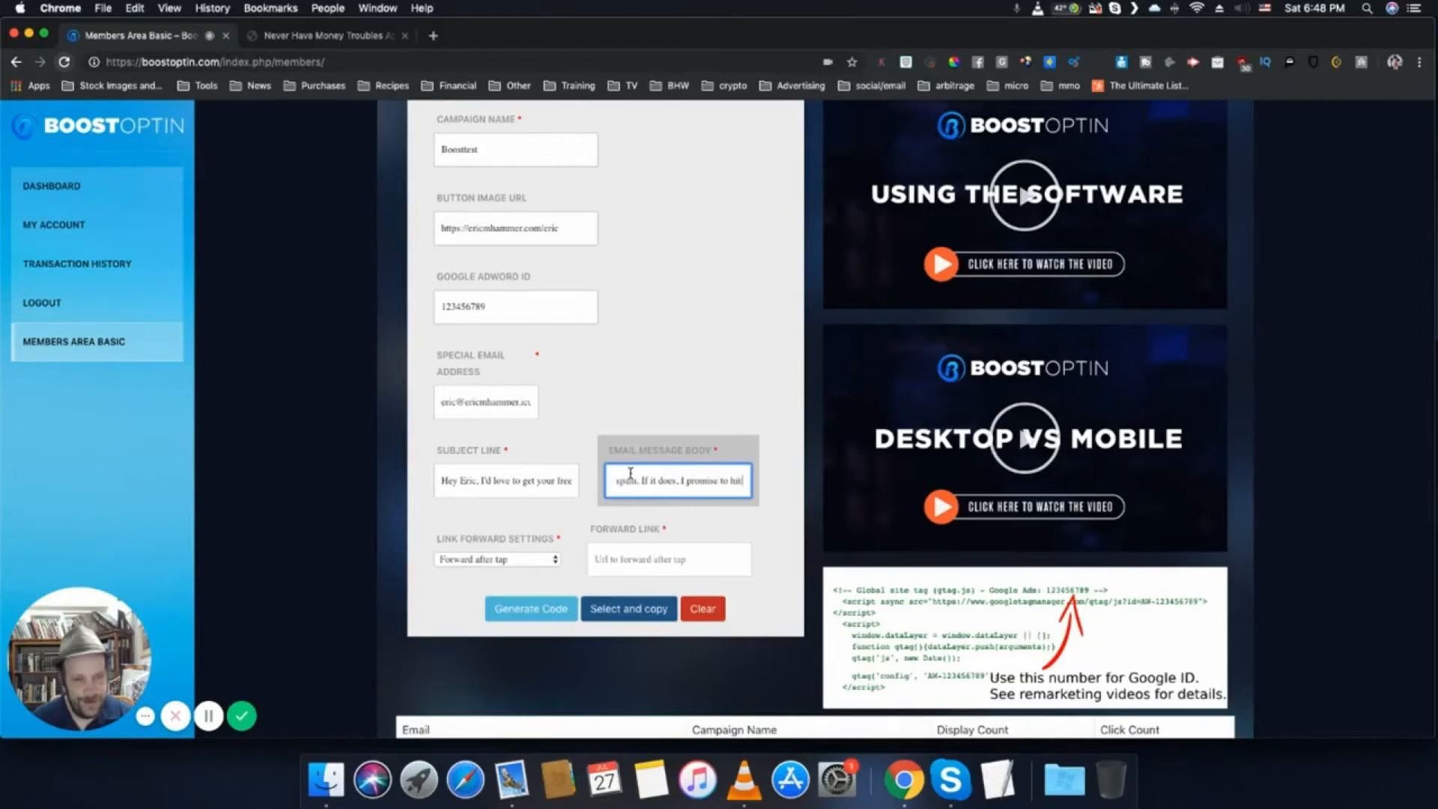
- Finish the email message body with the quoted phrase "this is not spam." followed by "Thanks again."
{"action": "type", "text": "is n"}
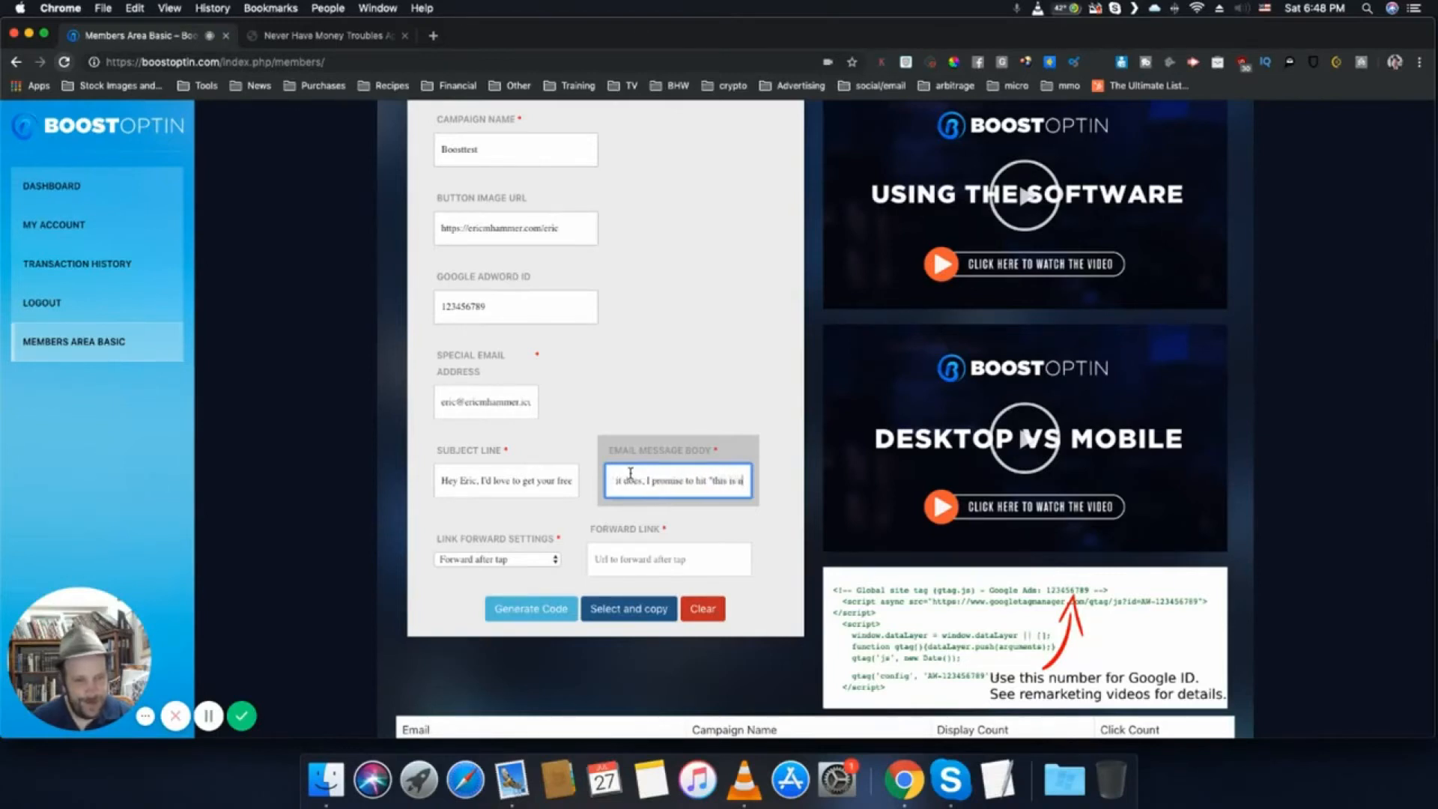
{"action": "type", "text": "ot spam.\"this is not spam.\" Thanks"}
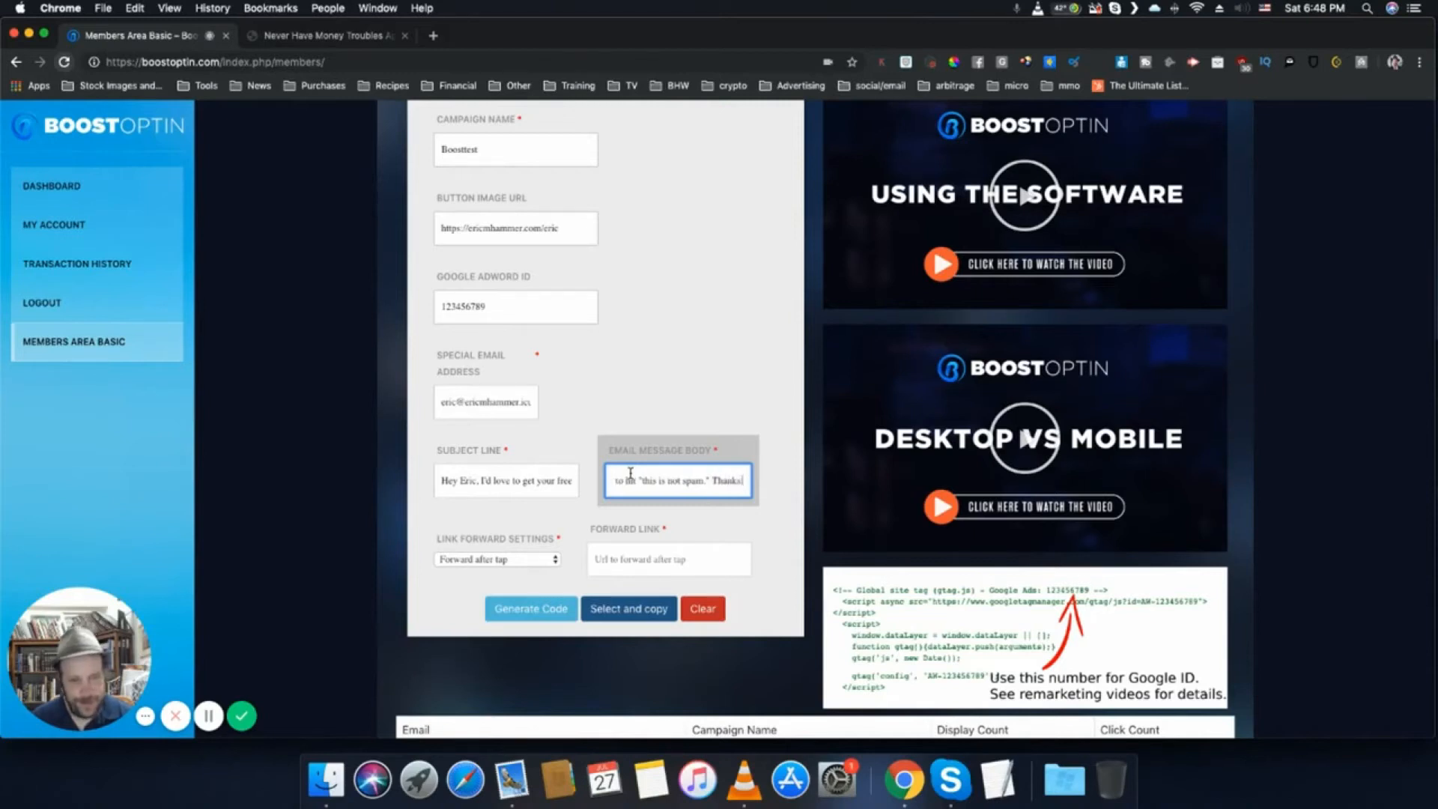
{"action": "type", "text": " again."}
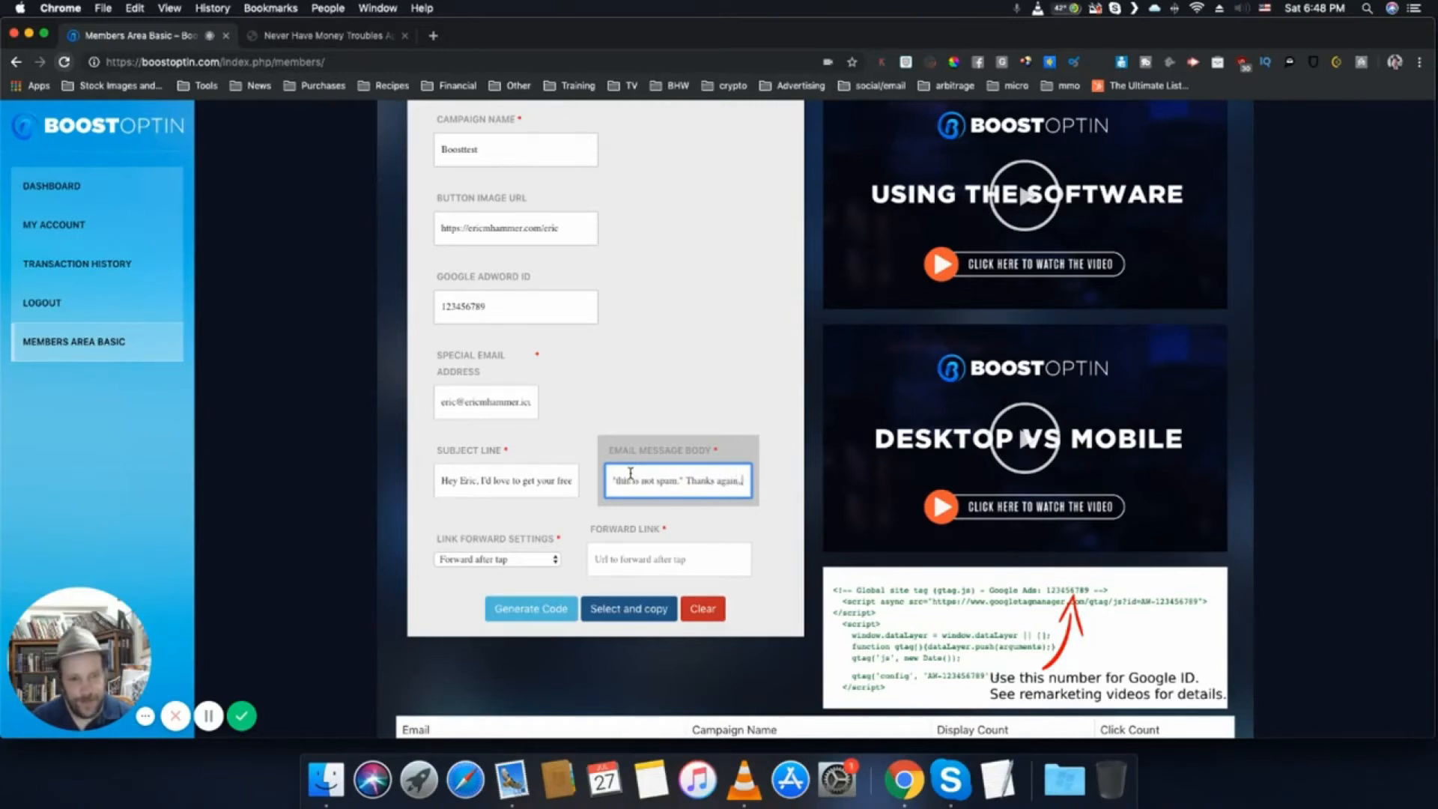
{"action": "key", "text": "BackSpace"}
{"action": "type", "text": "."}
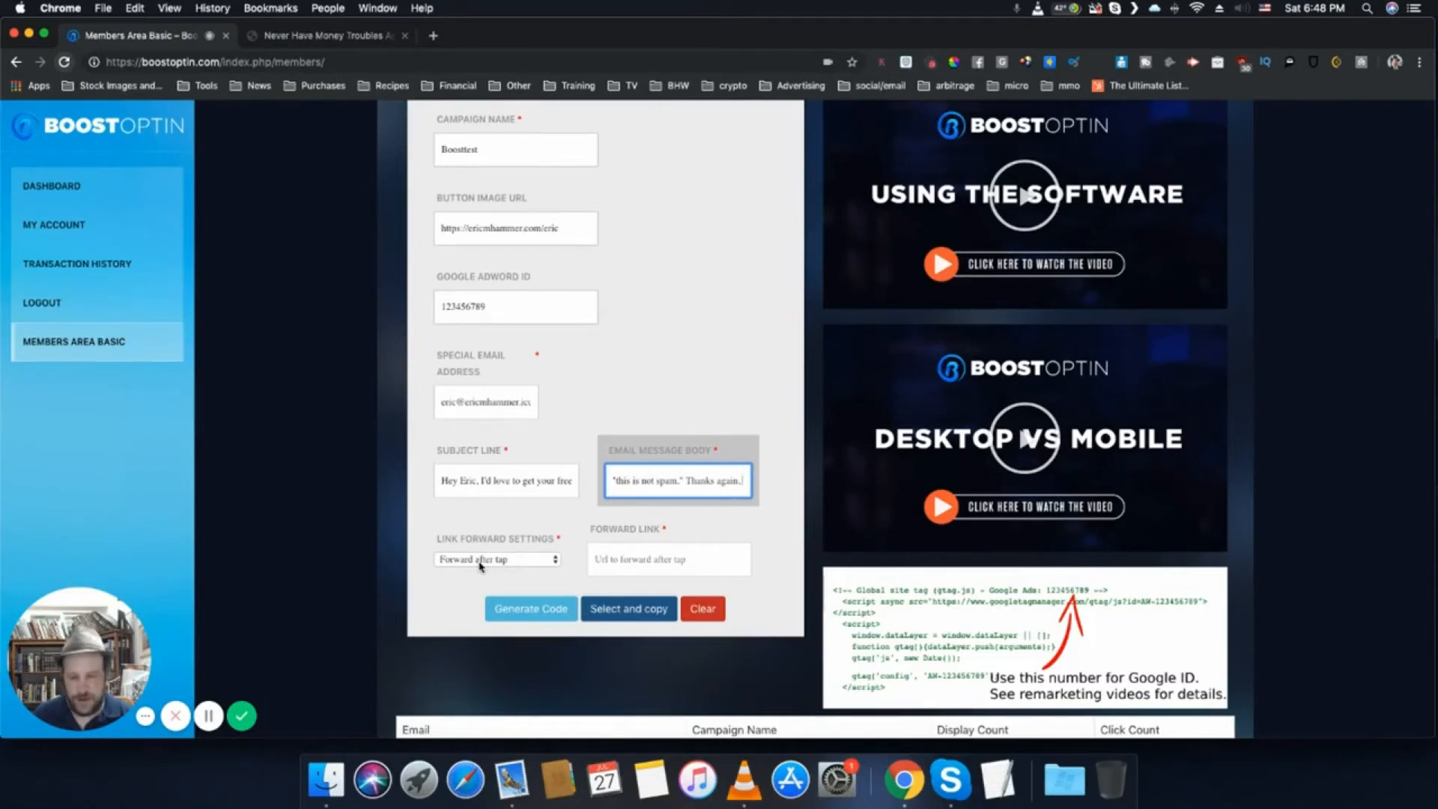
{"action": "left_click", "coordinate": [653, 562]}
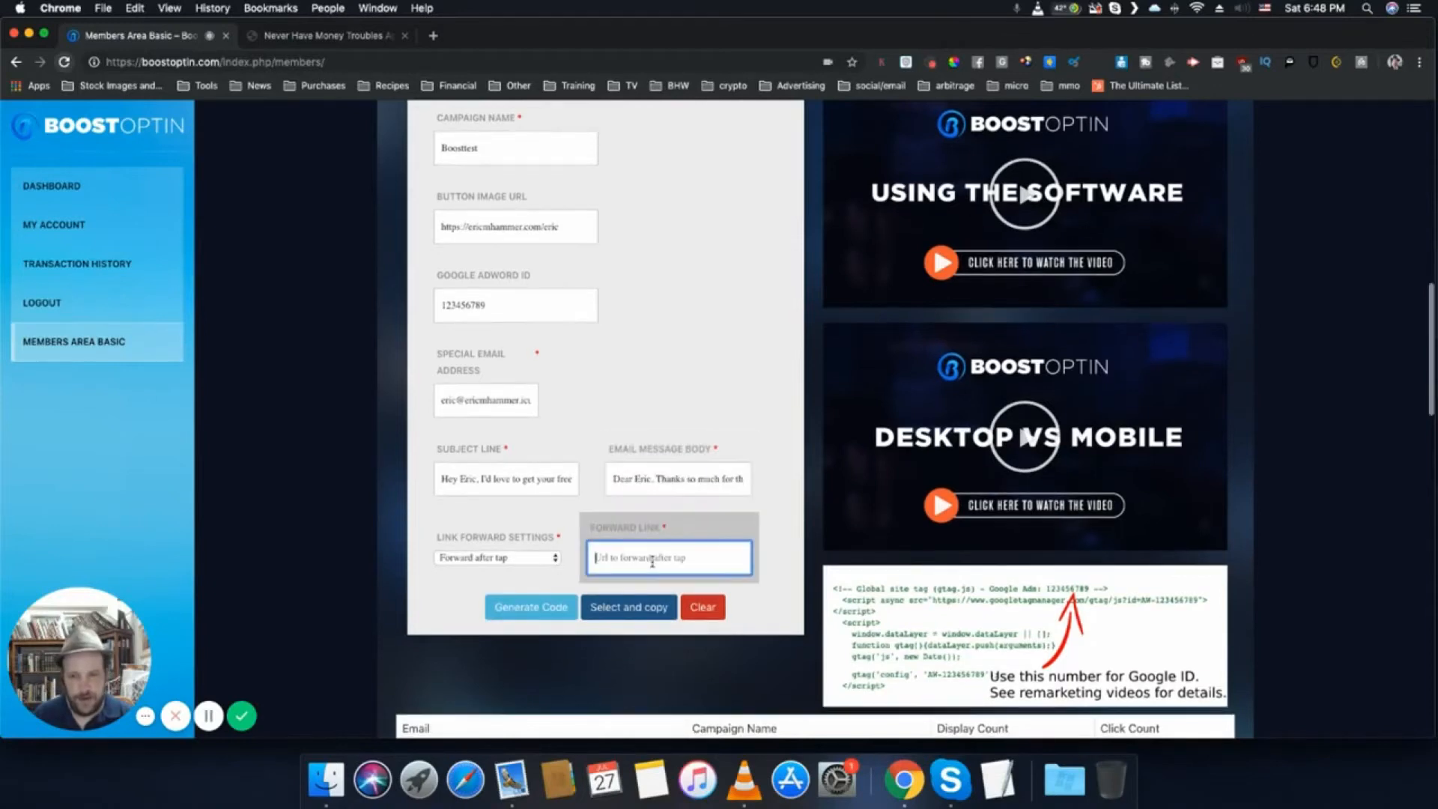
{"action": "type", "text": "https:/"}
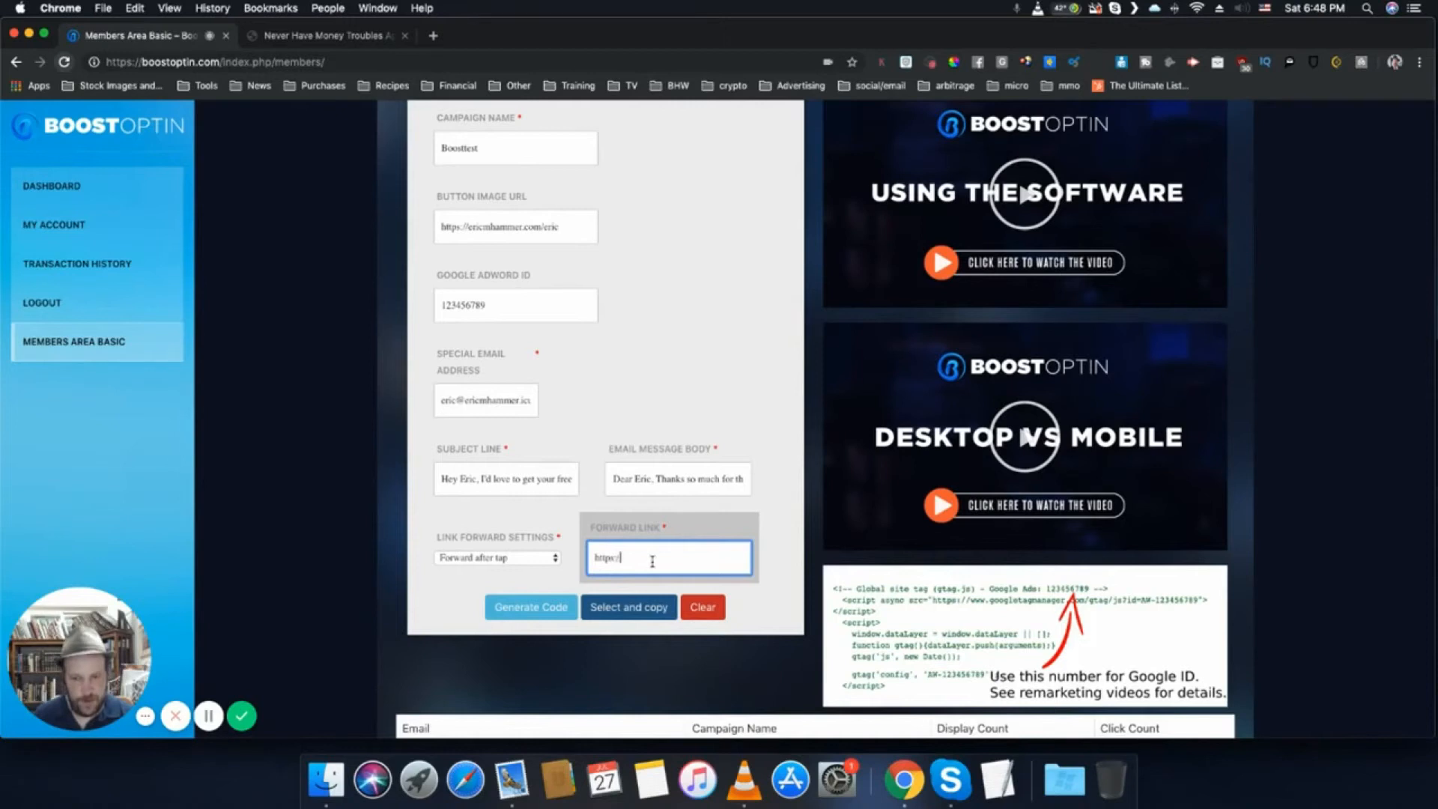
{"action": "type", "text": "/google.com"}
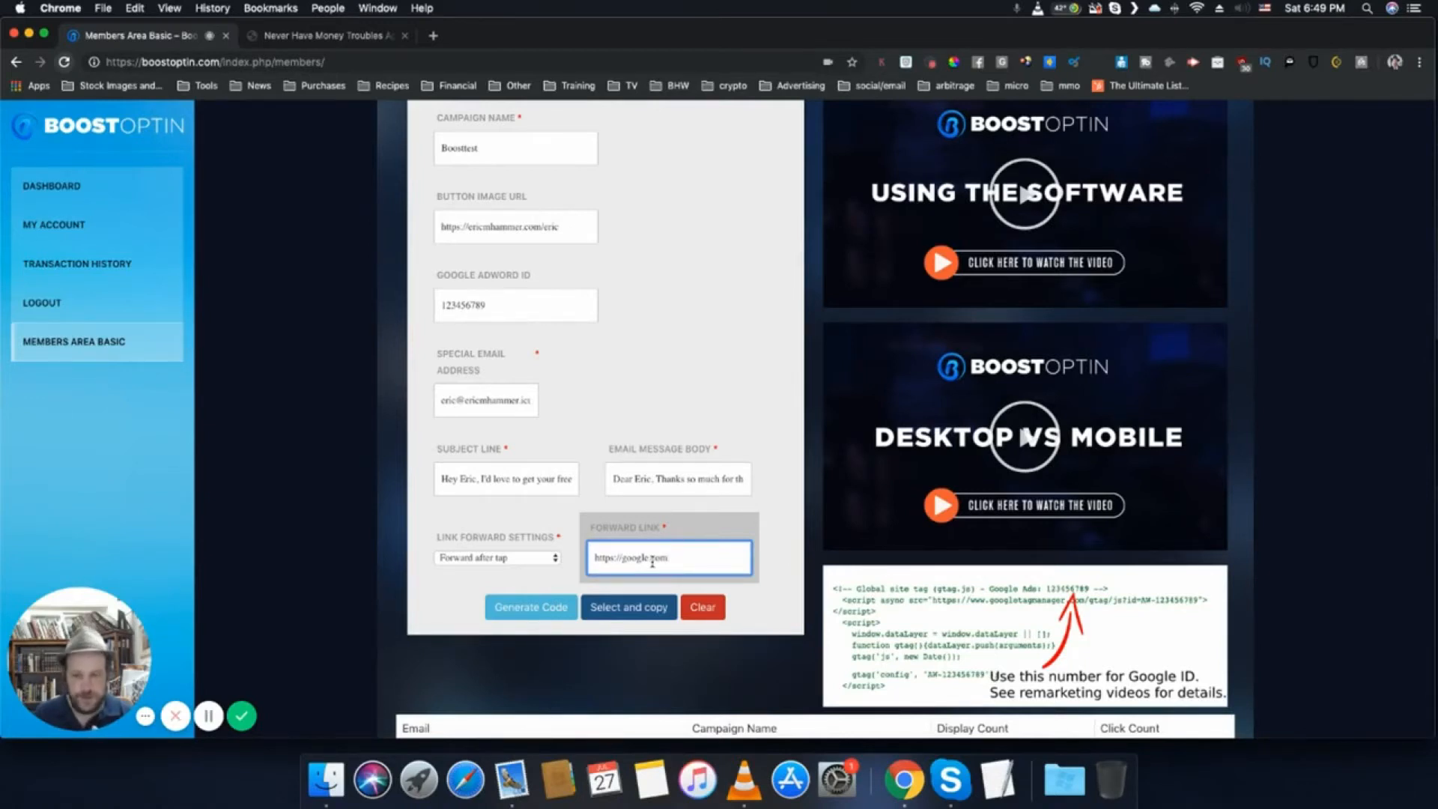
- Generate the campaign's button code and review the resulting script through to its end
{"action": "left_click", "coordinate": [530, 608]}
{"action": "scroll", "coordinate": [530, 610], "scroll_direction": "down", "scroll_amount": 3}
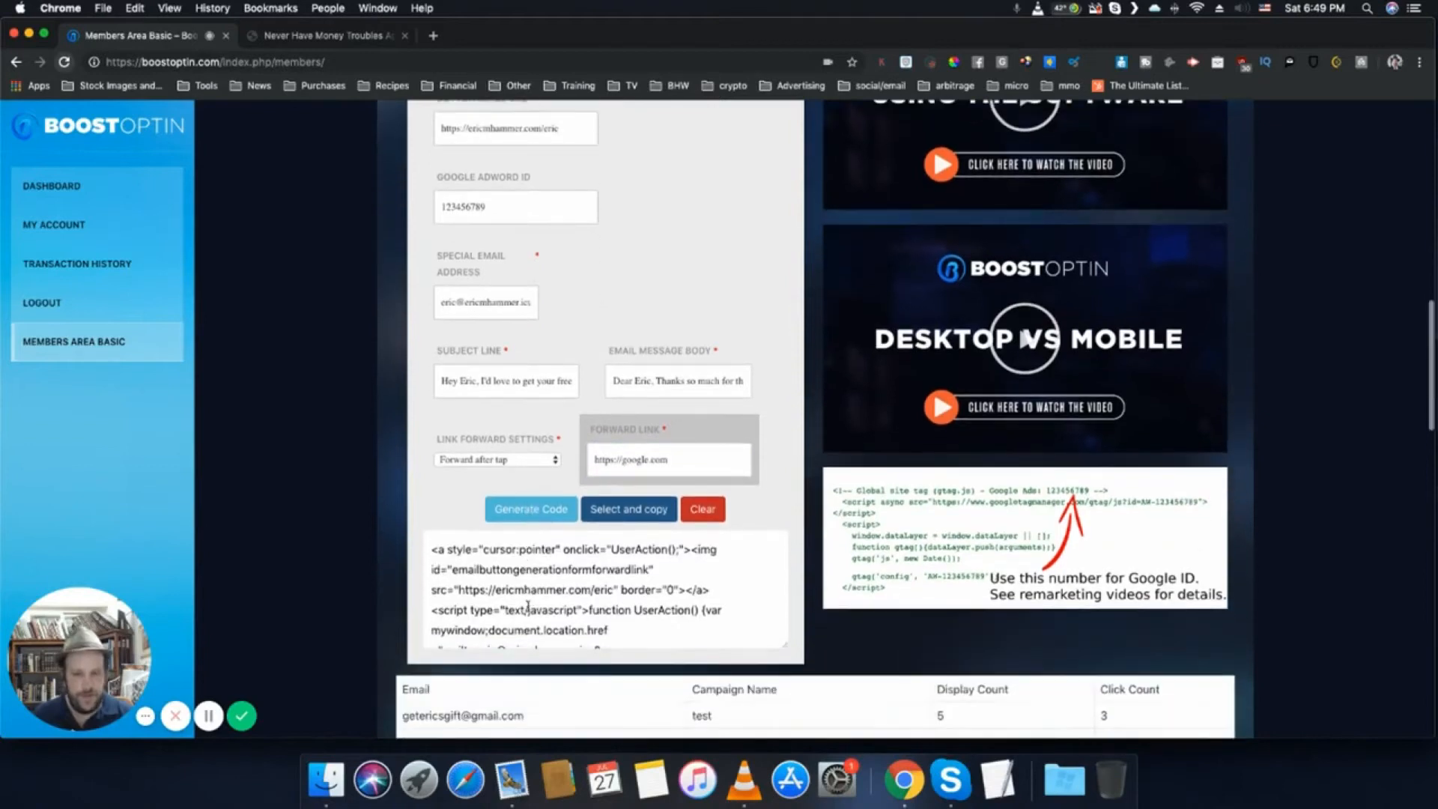
{"action": "scroll", "coordinate": [566, 571], "scroll_direction": "down", "scroll_amount": 10}
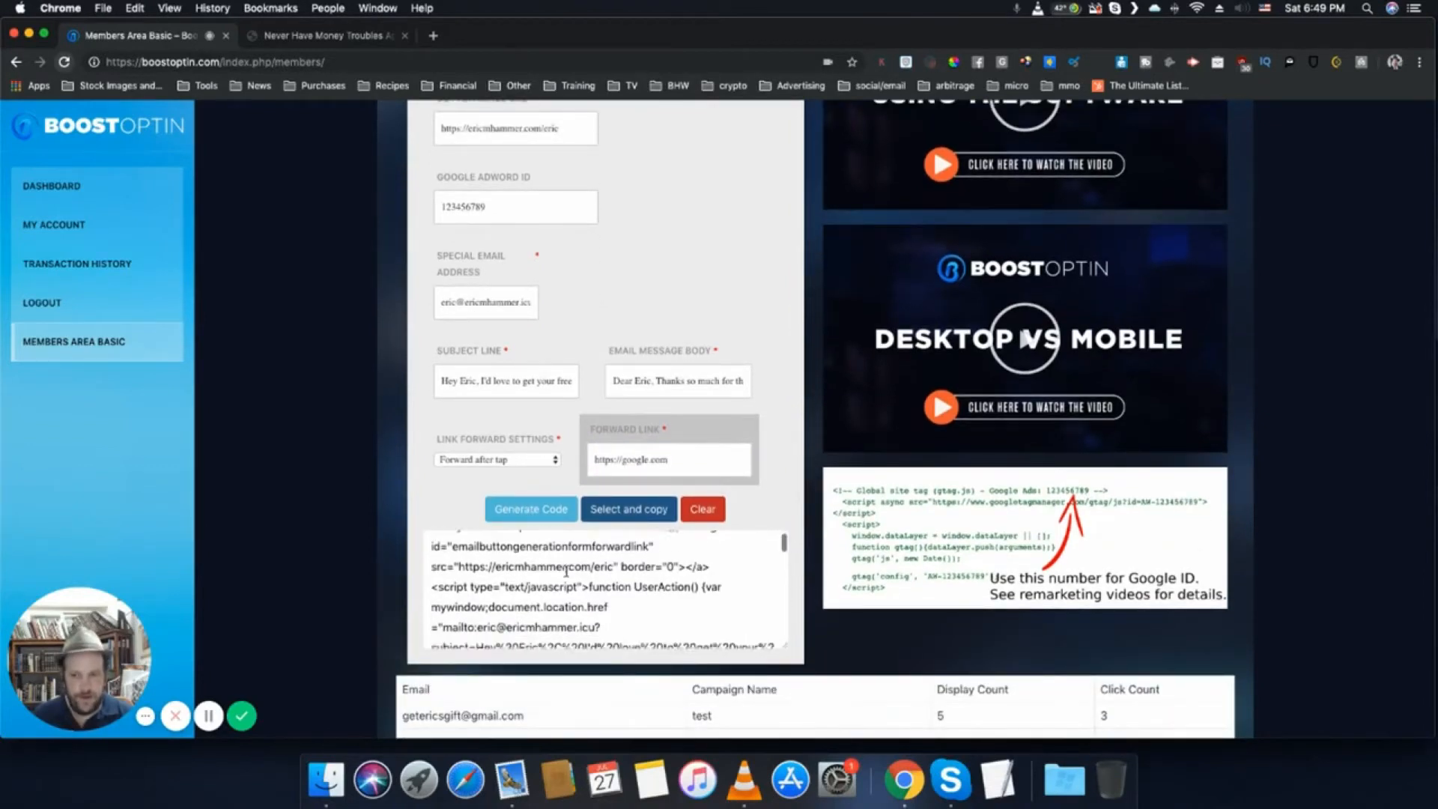
{"action": "scroll", "coordinate": [565, 570], "scroll_direction": "down", "scroll_amount": 8}
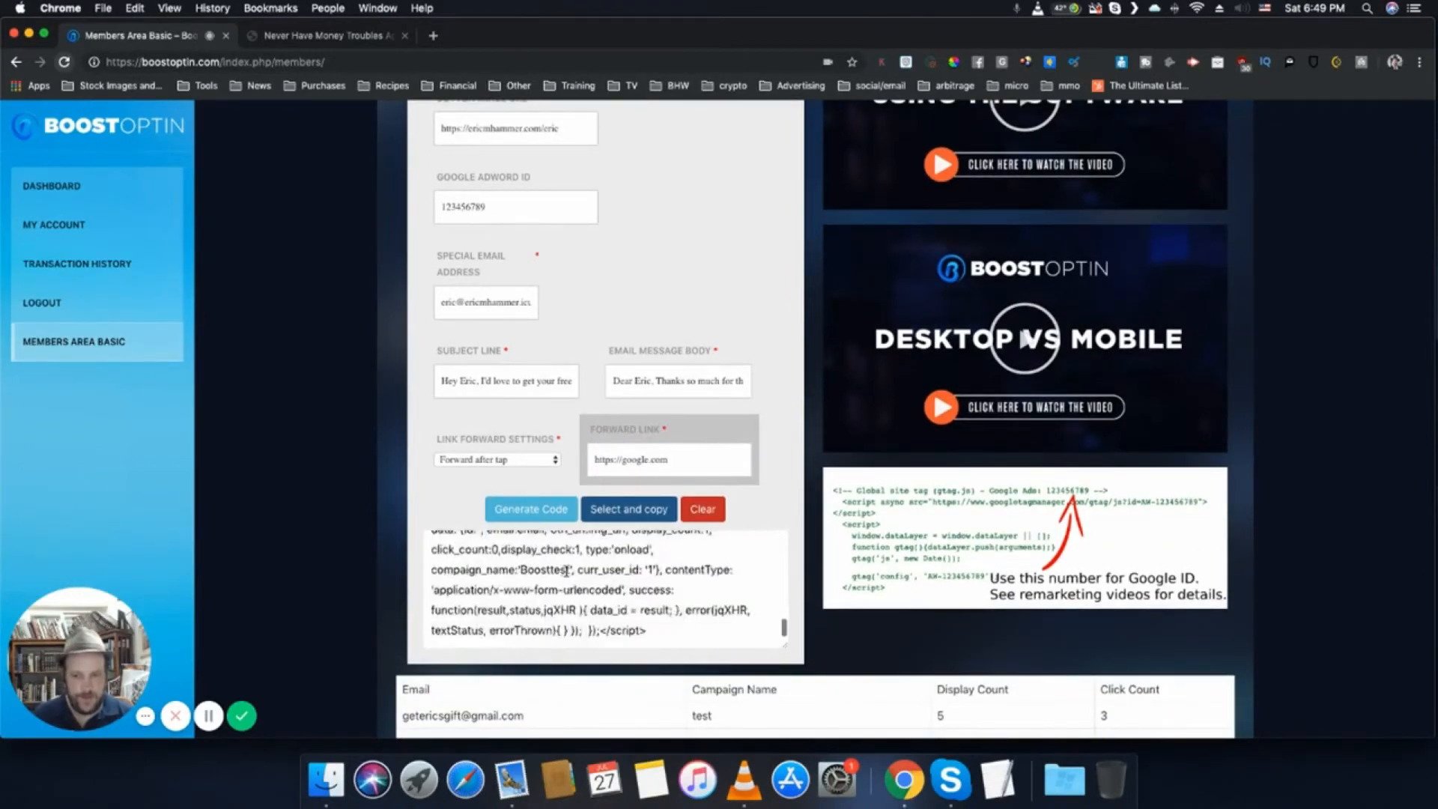
- Copy the generated button code and open the site's WordPress admin dashboard in a new browser tab
{"action": "scroll", "coordinate": [592, 525], "scroll_direction": "up", "scroll_amount": 5}
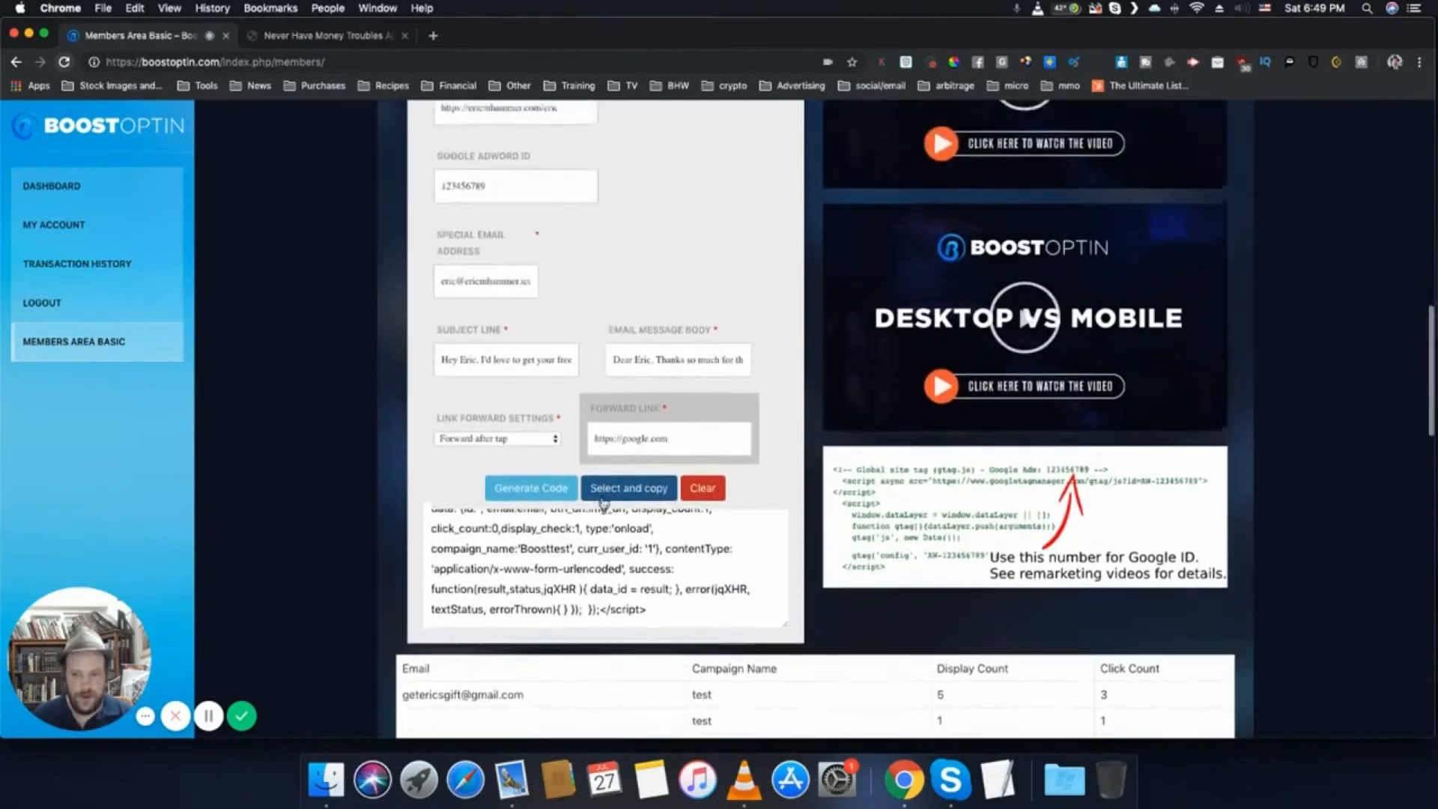
{"action": "left_click", "coordinate": [615, 491]}
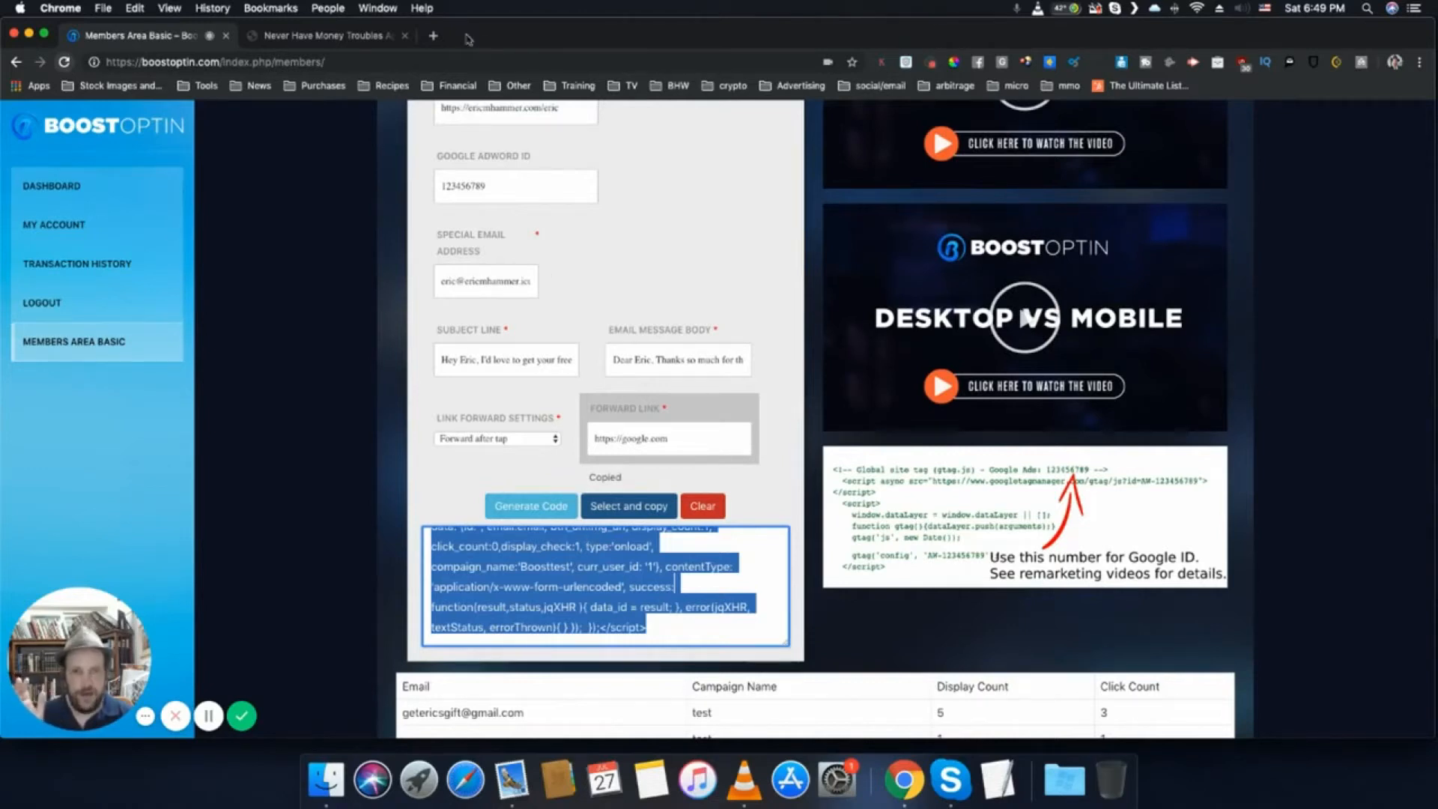
{"action": "left_click", "coordinate": [427, 42]}
{"action": "type", "text": "ericmhammer.com/wp-admin"}
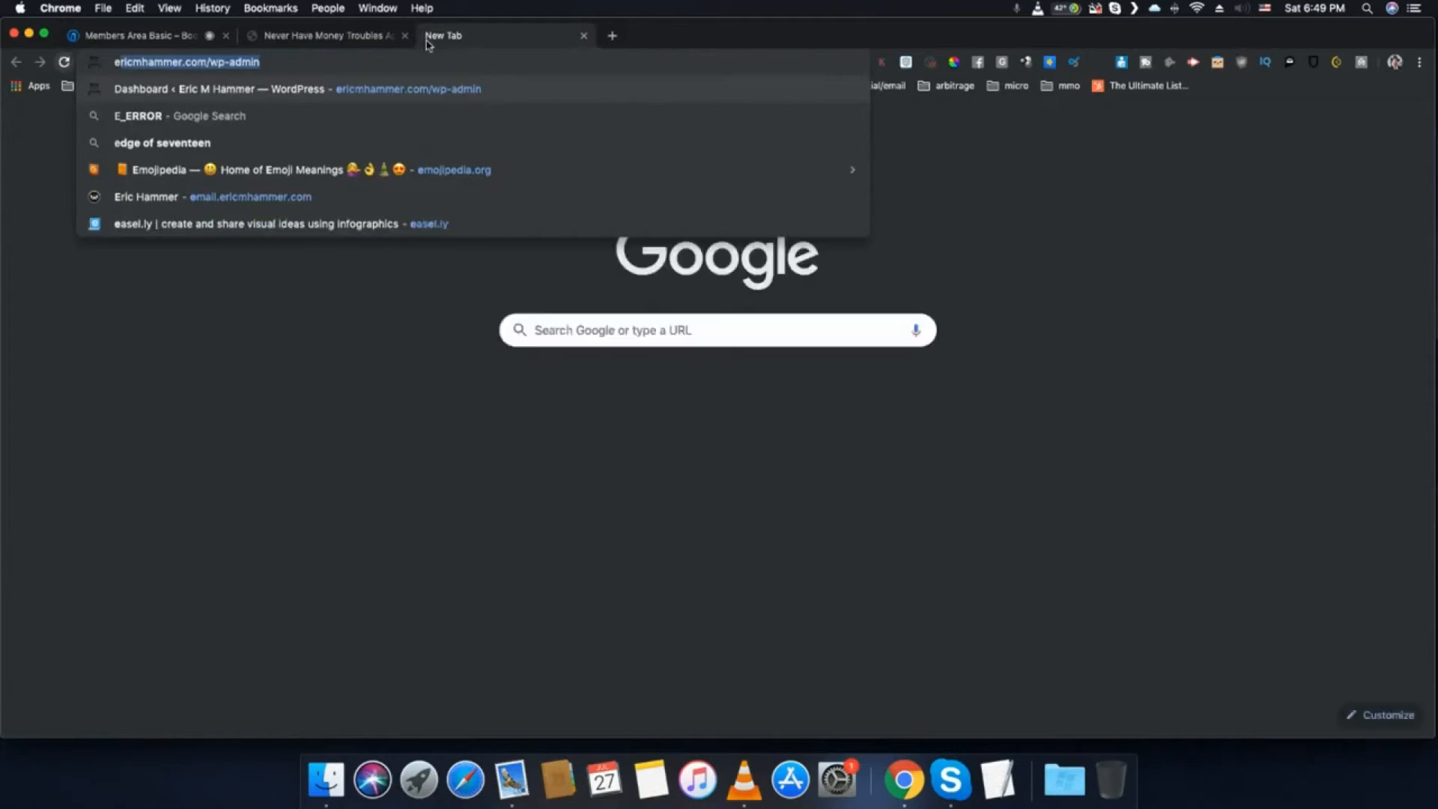
{"action": "key", "text": "Return"}
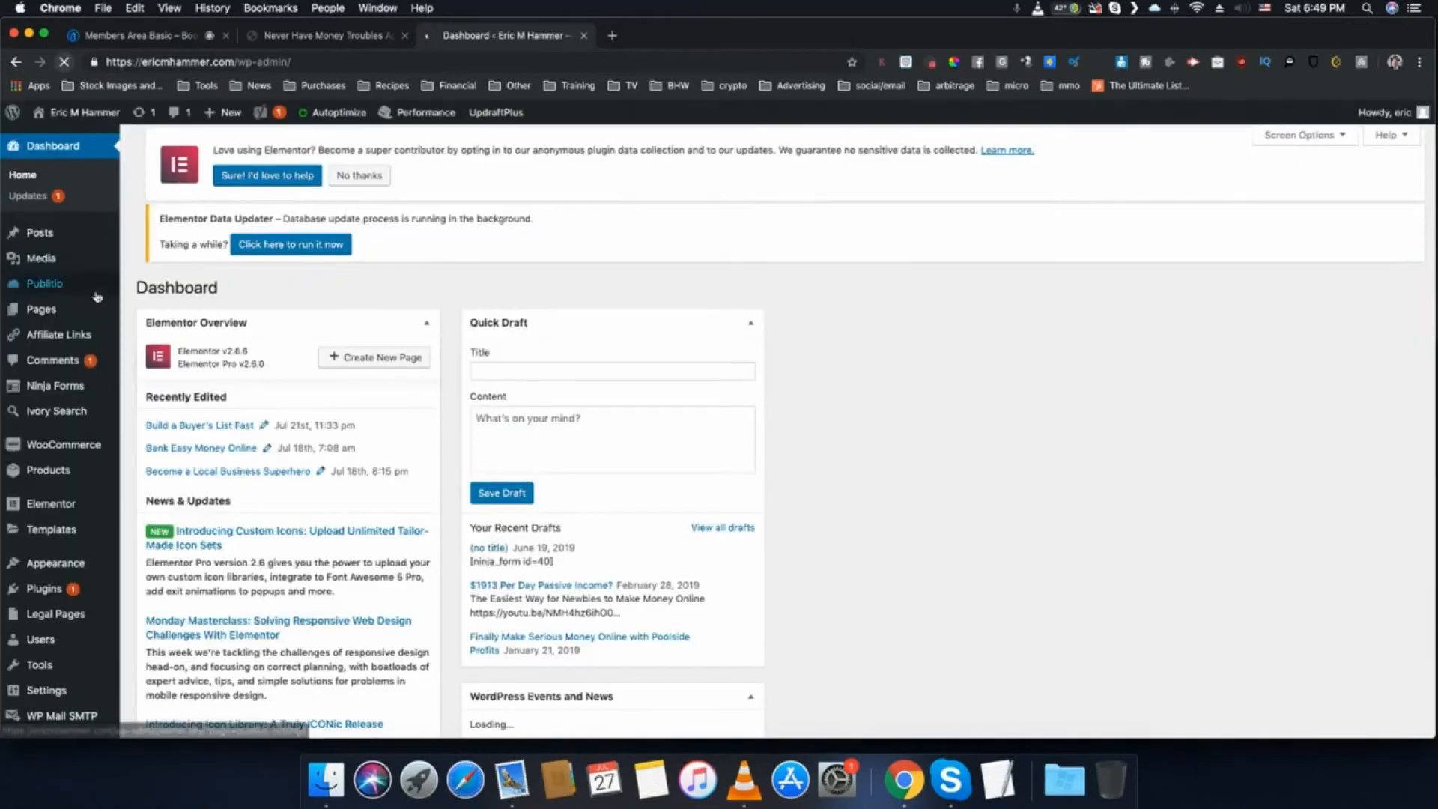
- Add a new WordPress page and paste the copied button code into its content as text
{"action": "left_click", "coordinate": [50, 314]}
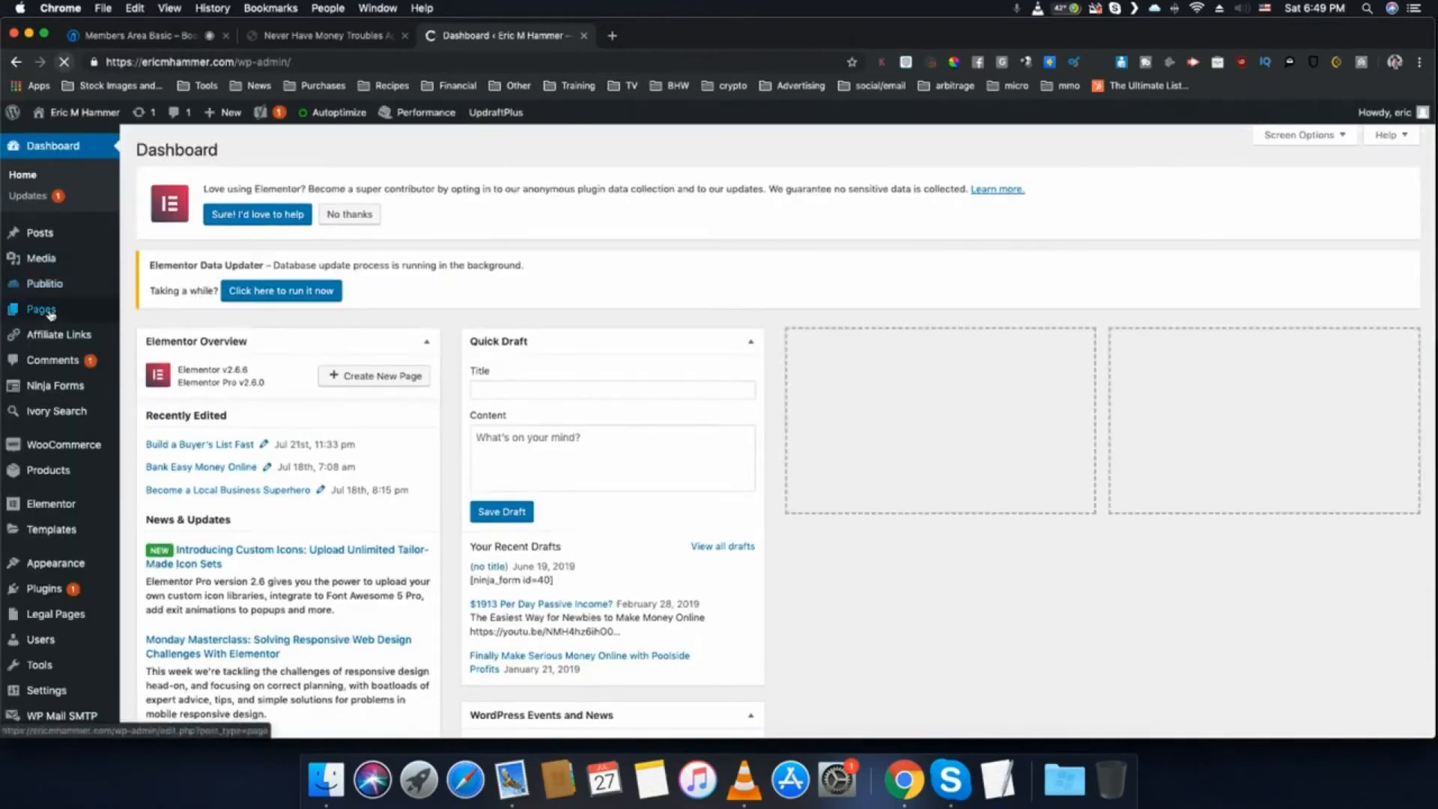
{"action": "mouse_move", "coordinate": [51, 315]}
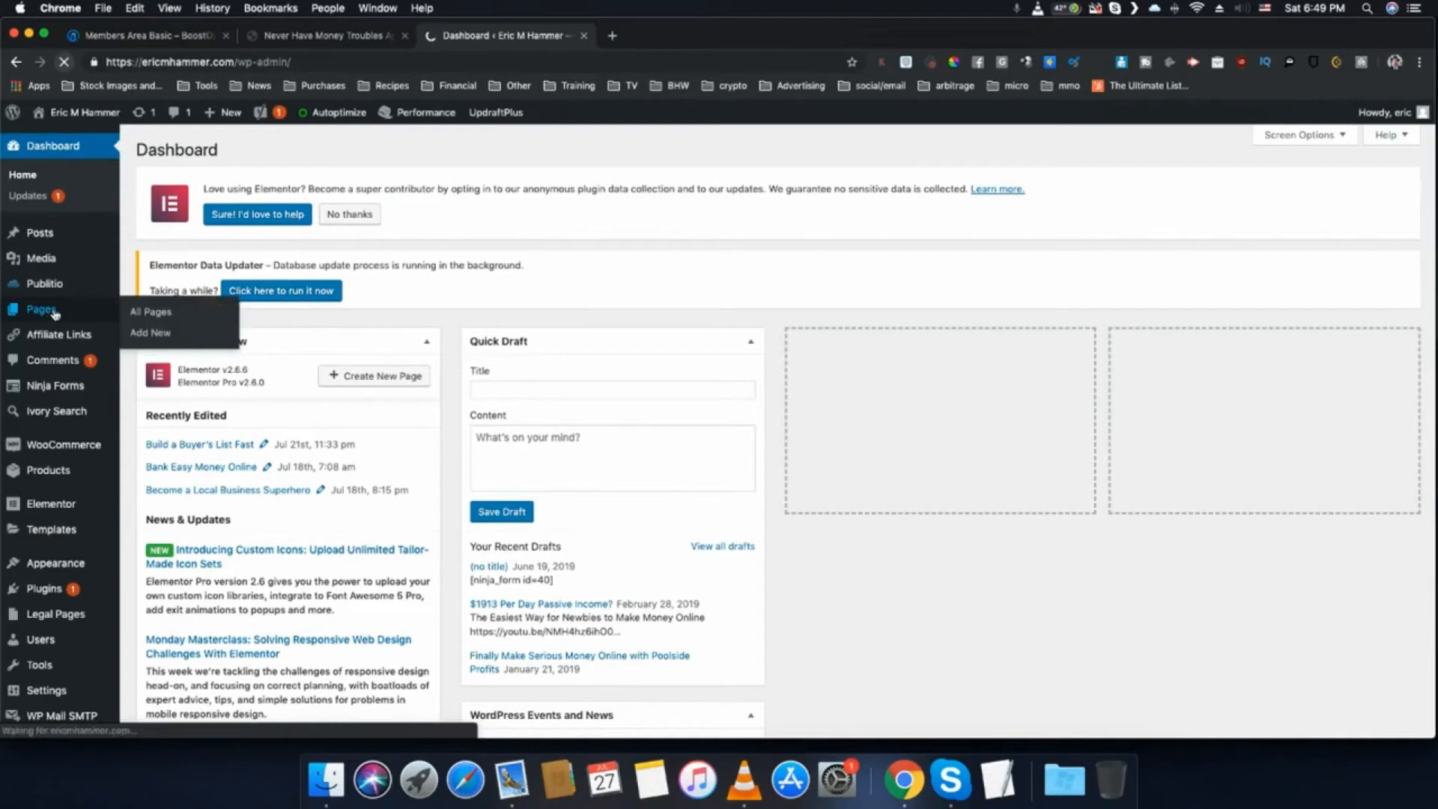
{"action": "left_click", "coordinate": [154, 335]}
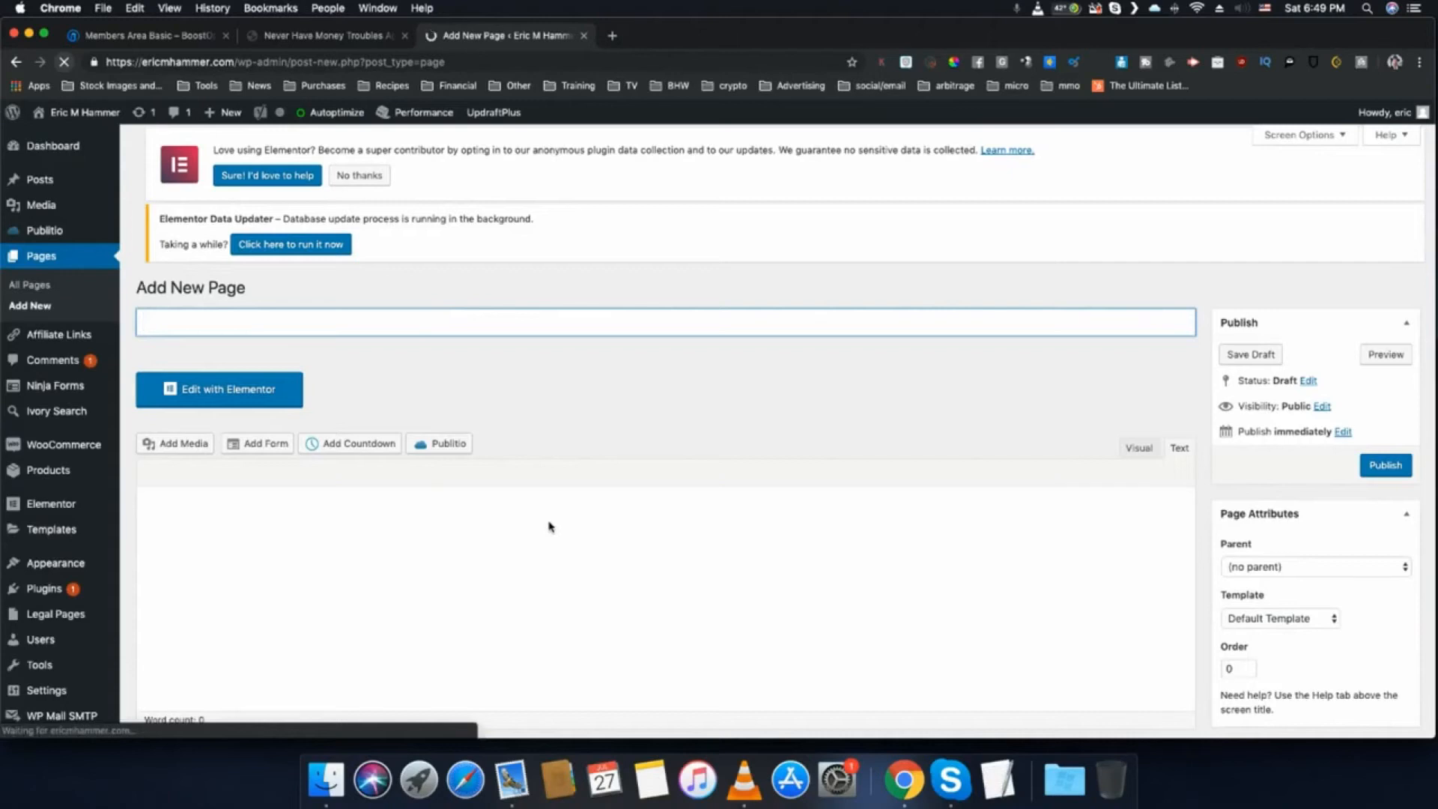
{"action": "key", "text": "super+v"}
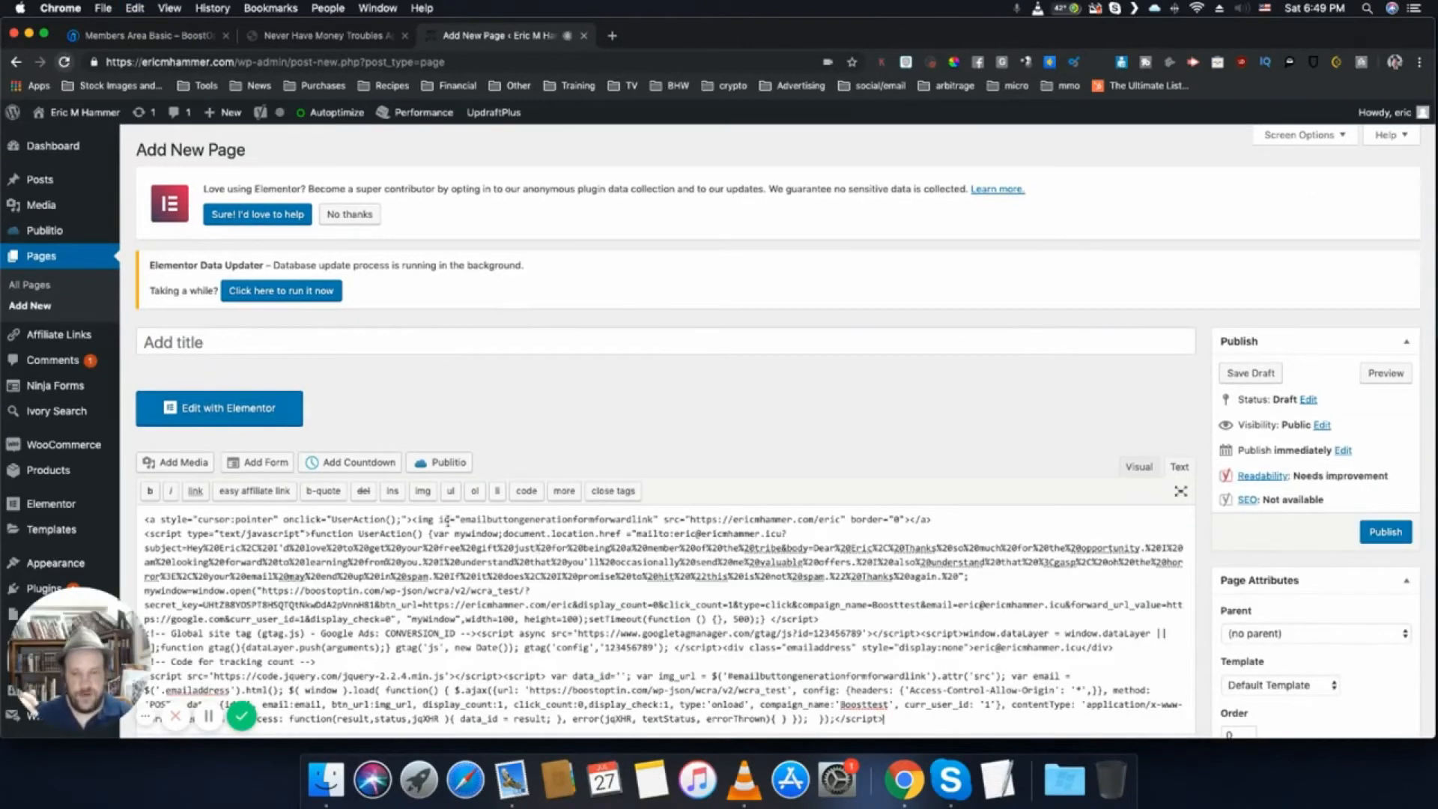
- Insert two blank lines above the pasted button code and start an h1 heading on the first line
{"action": "mouse_move", "coordinate": [147, 527]}
{"action": "left_click", "coordinate": [145, 521]}
{"action": "key", "text": "Return"}
{"action": "key", "text": "Return"}
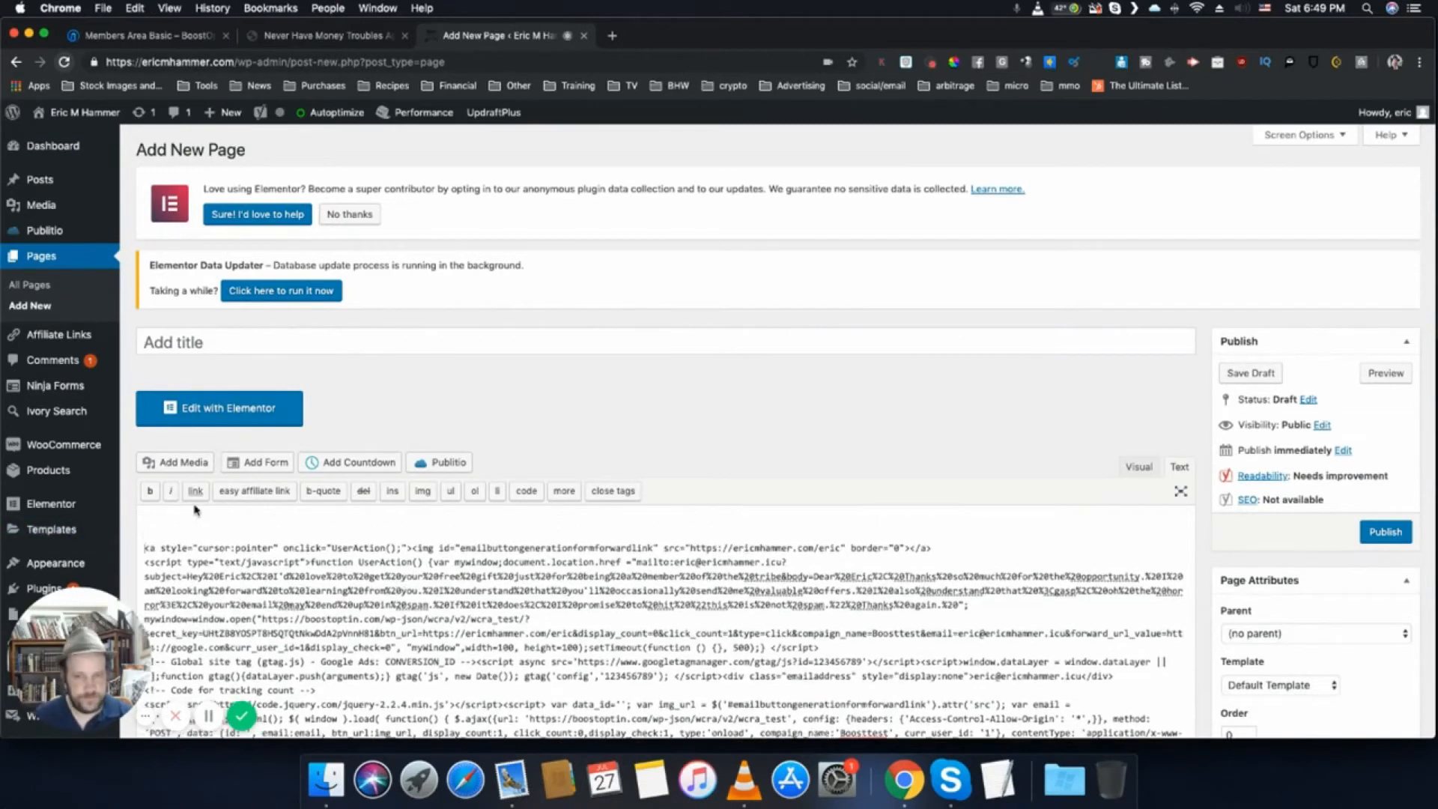
{"action": "type", "text": "<h12"}
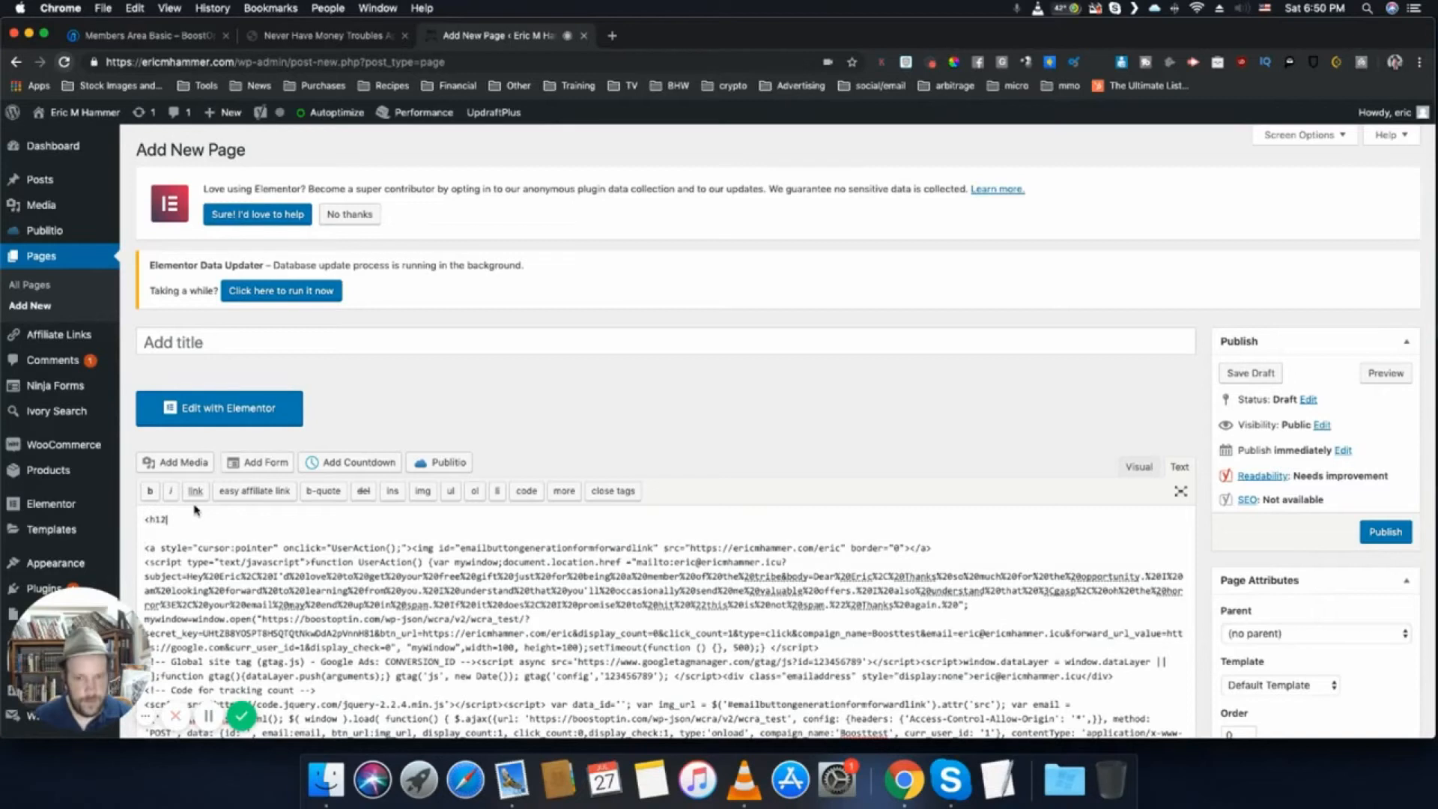
{"action": "type", "text": ">"}
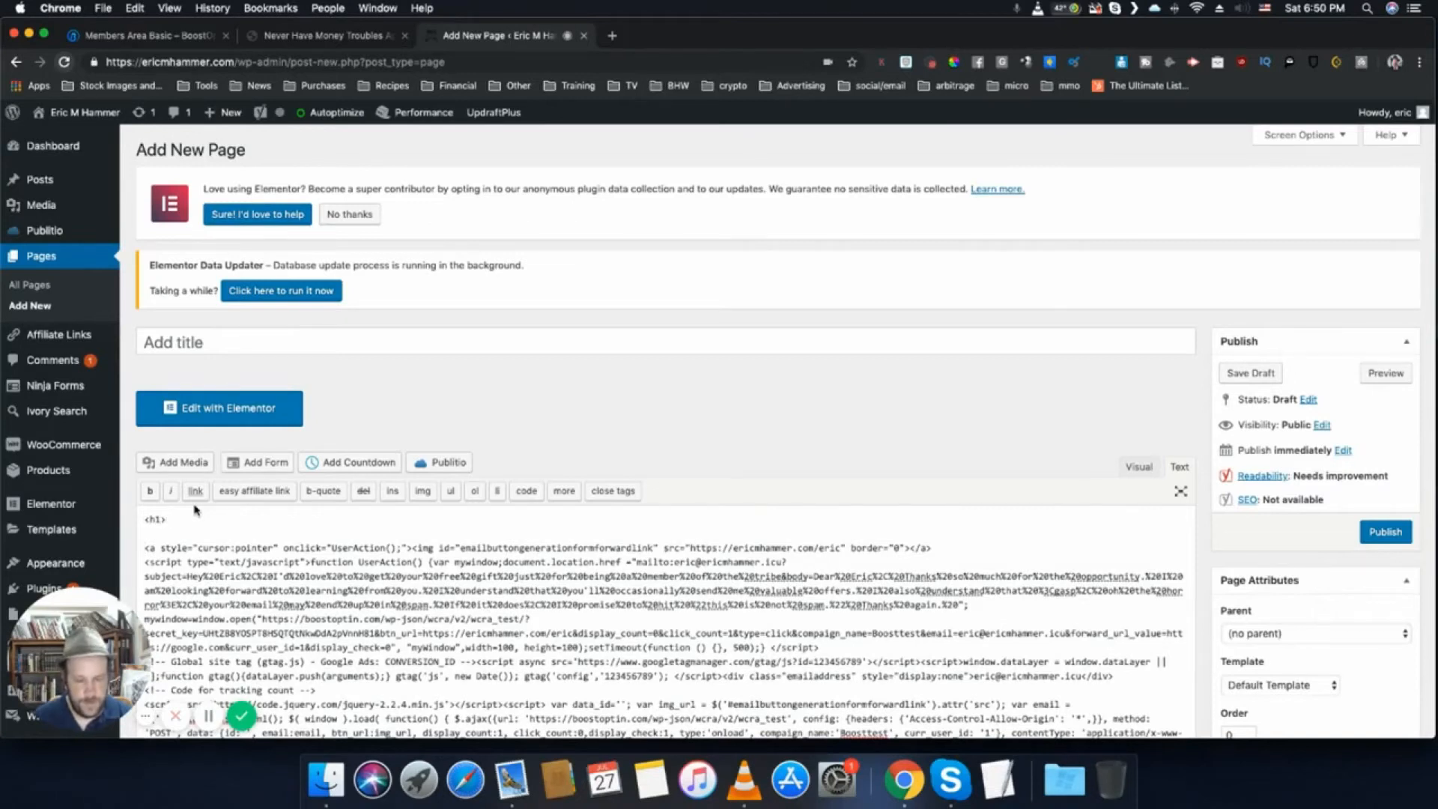
{"action": "type", "text": "Just"}
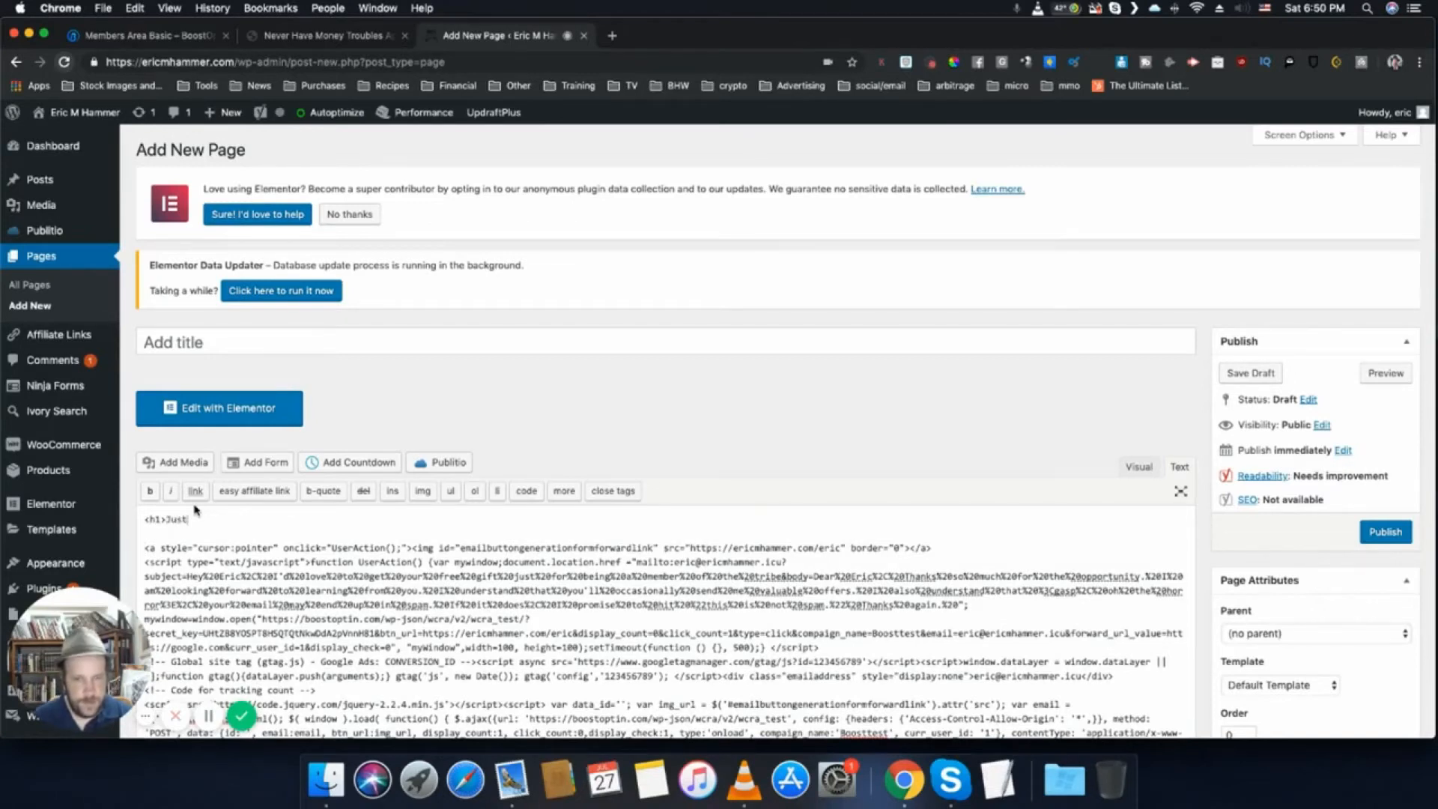
{"action": "type", "text": " Tap My Picture for a FREE Gi"}
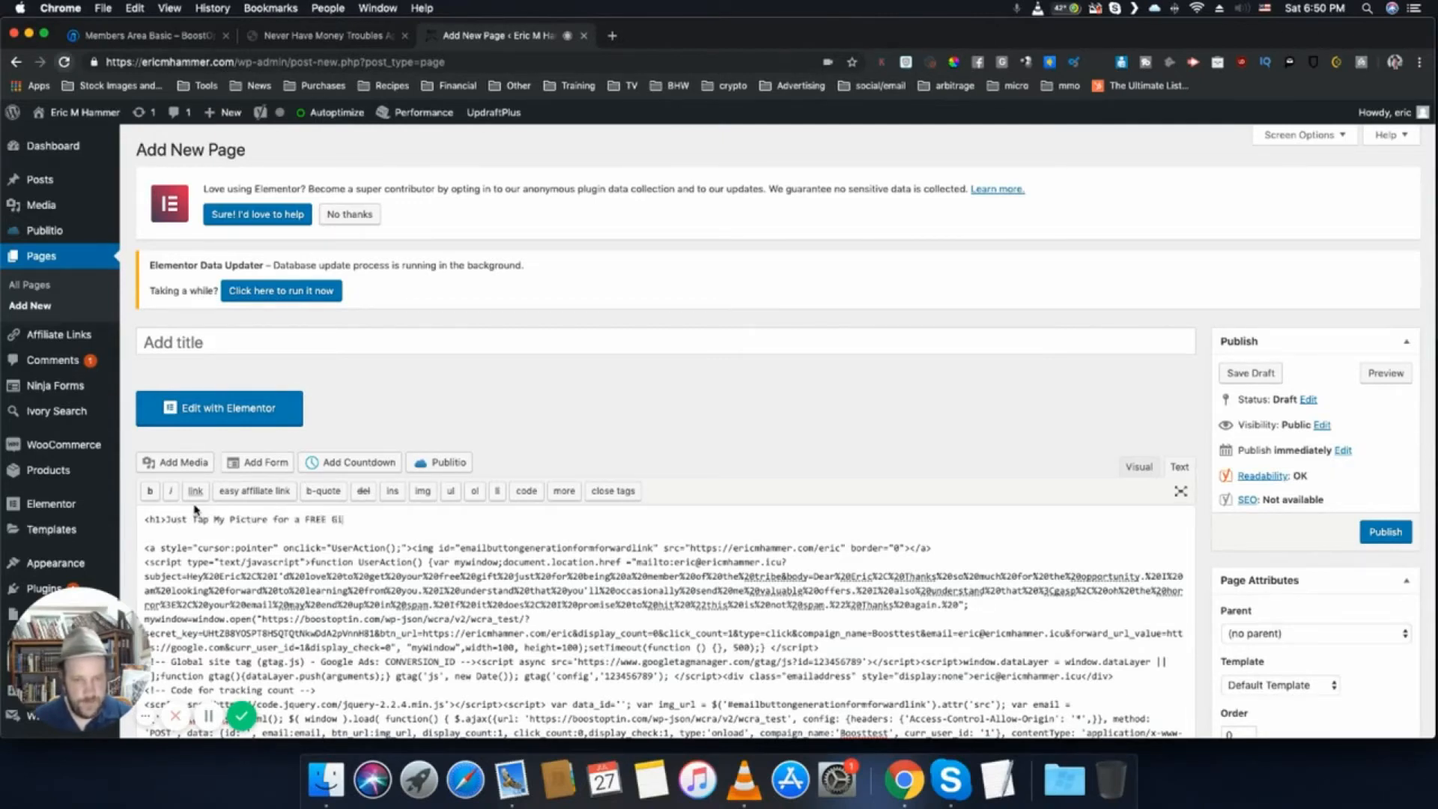
{"action": "type", "text": "ft That W"}
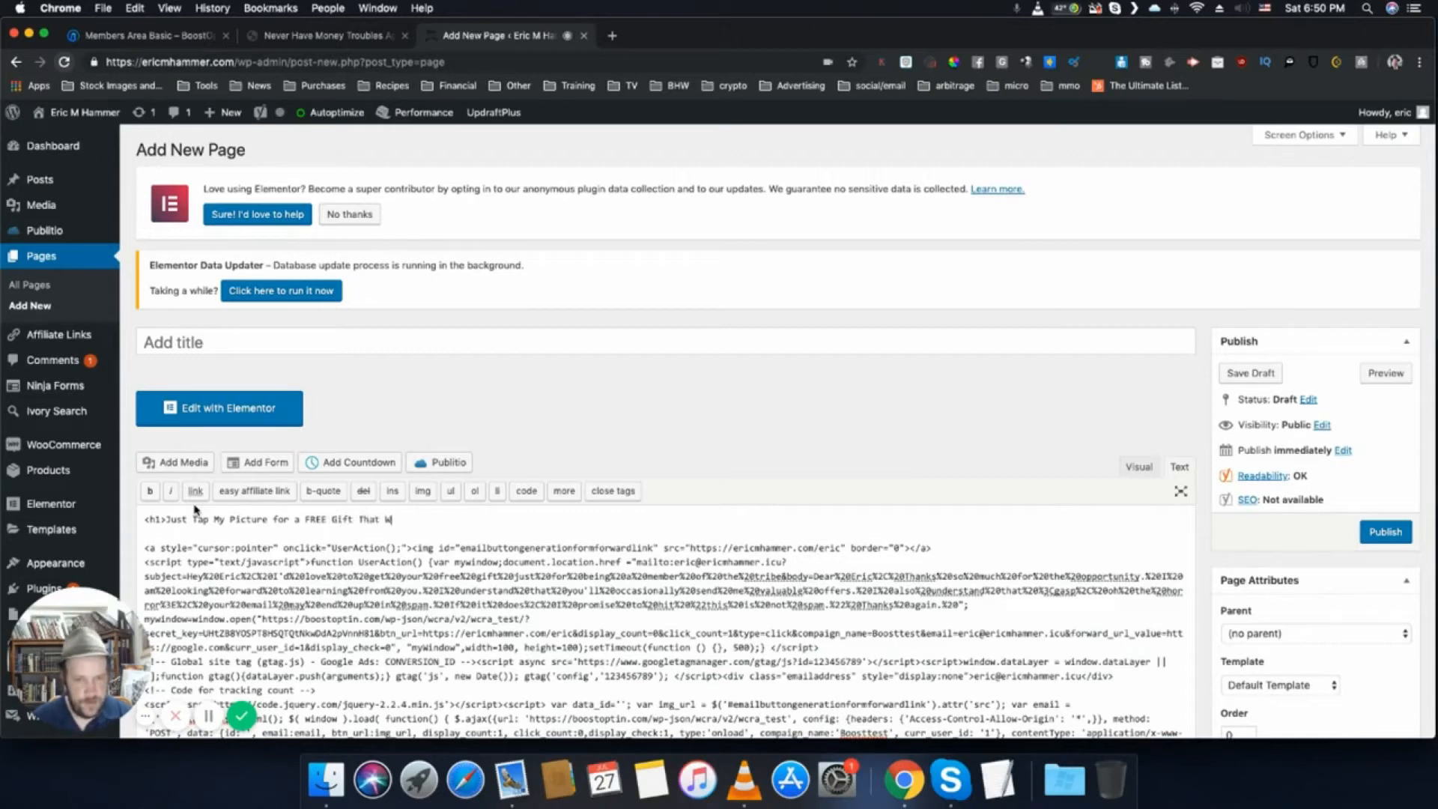
{"action": "type", "text": "ill Teach You How to Mak"}
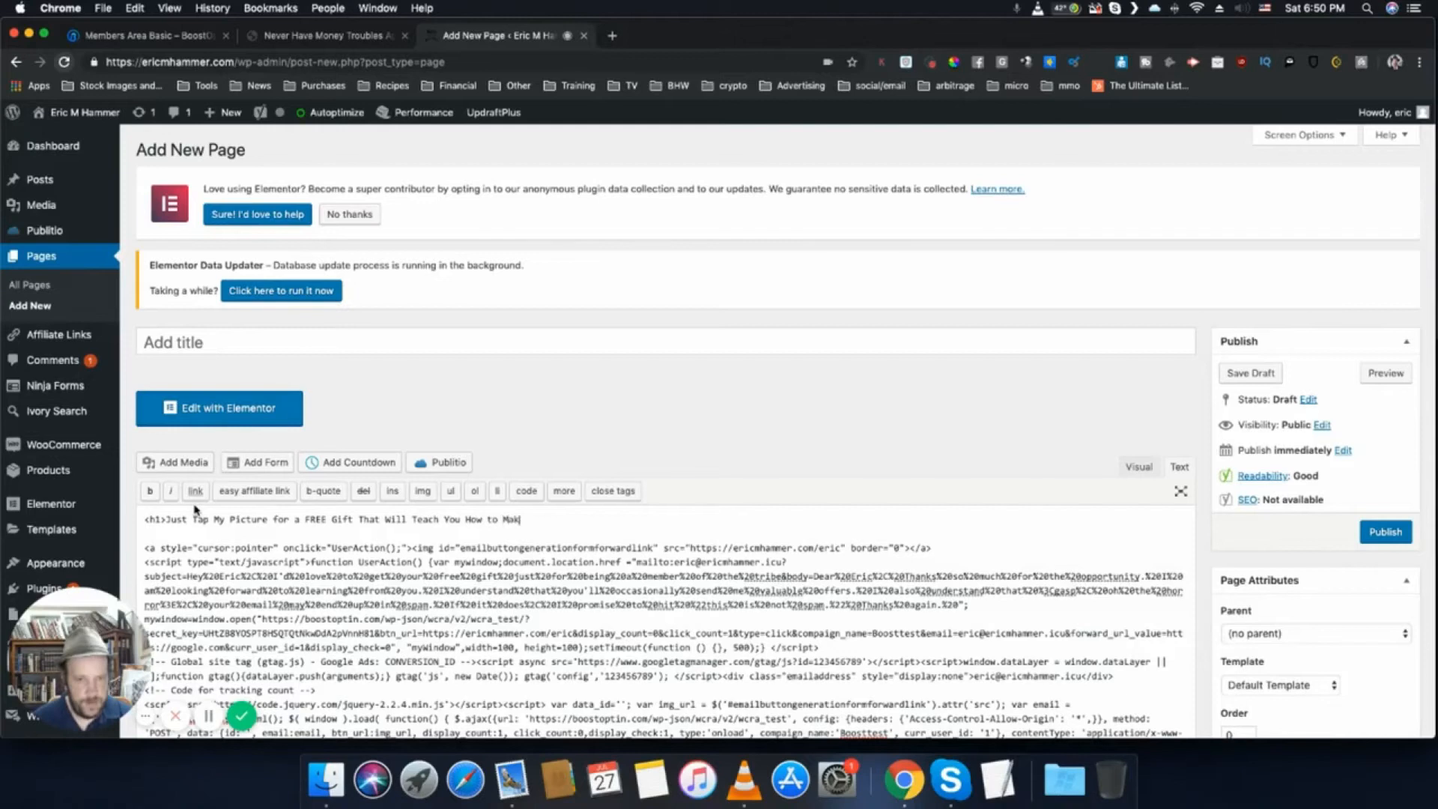
{"action": "type", "text": "e Money Onlin"}
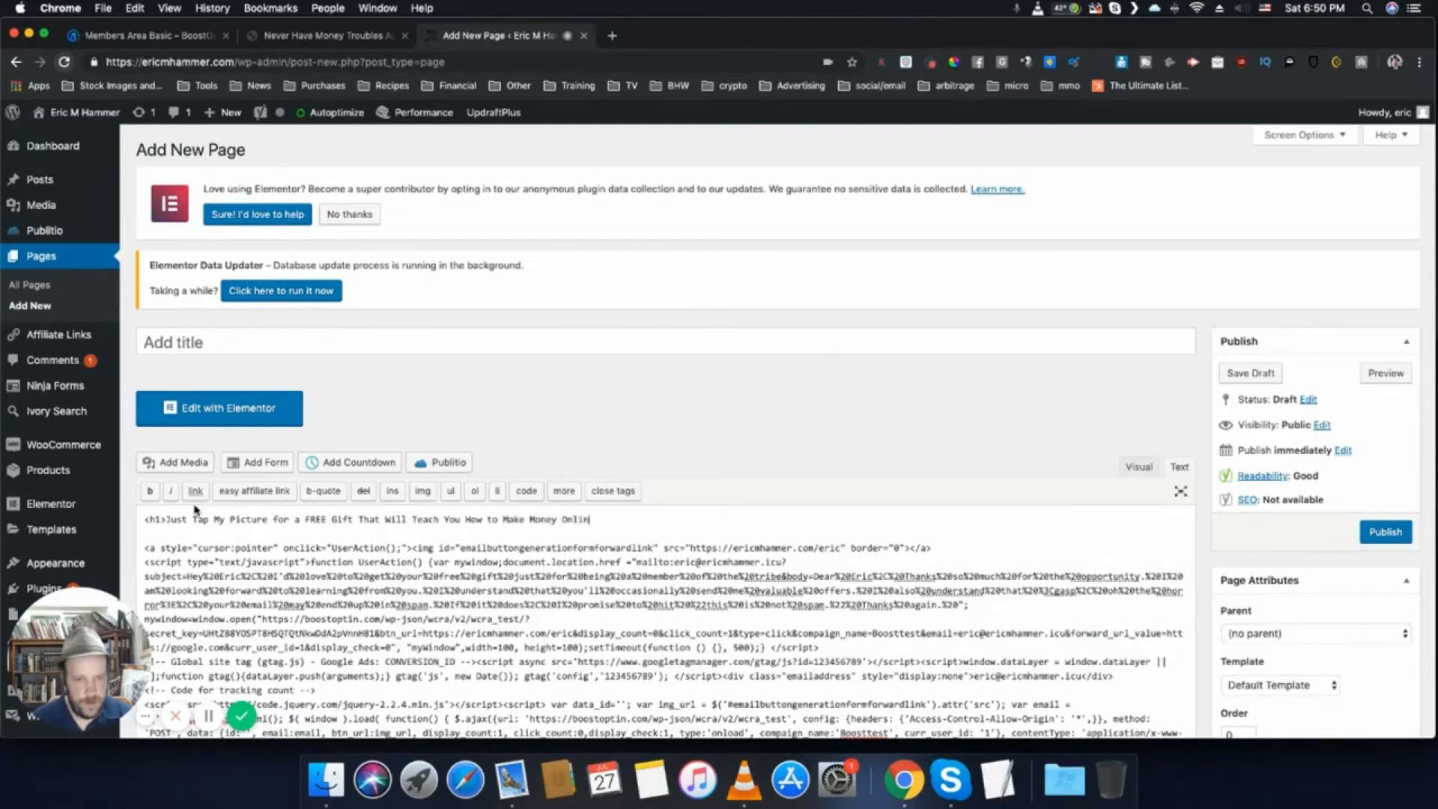
{"action": "type", "text": "e.</h1>"}
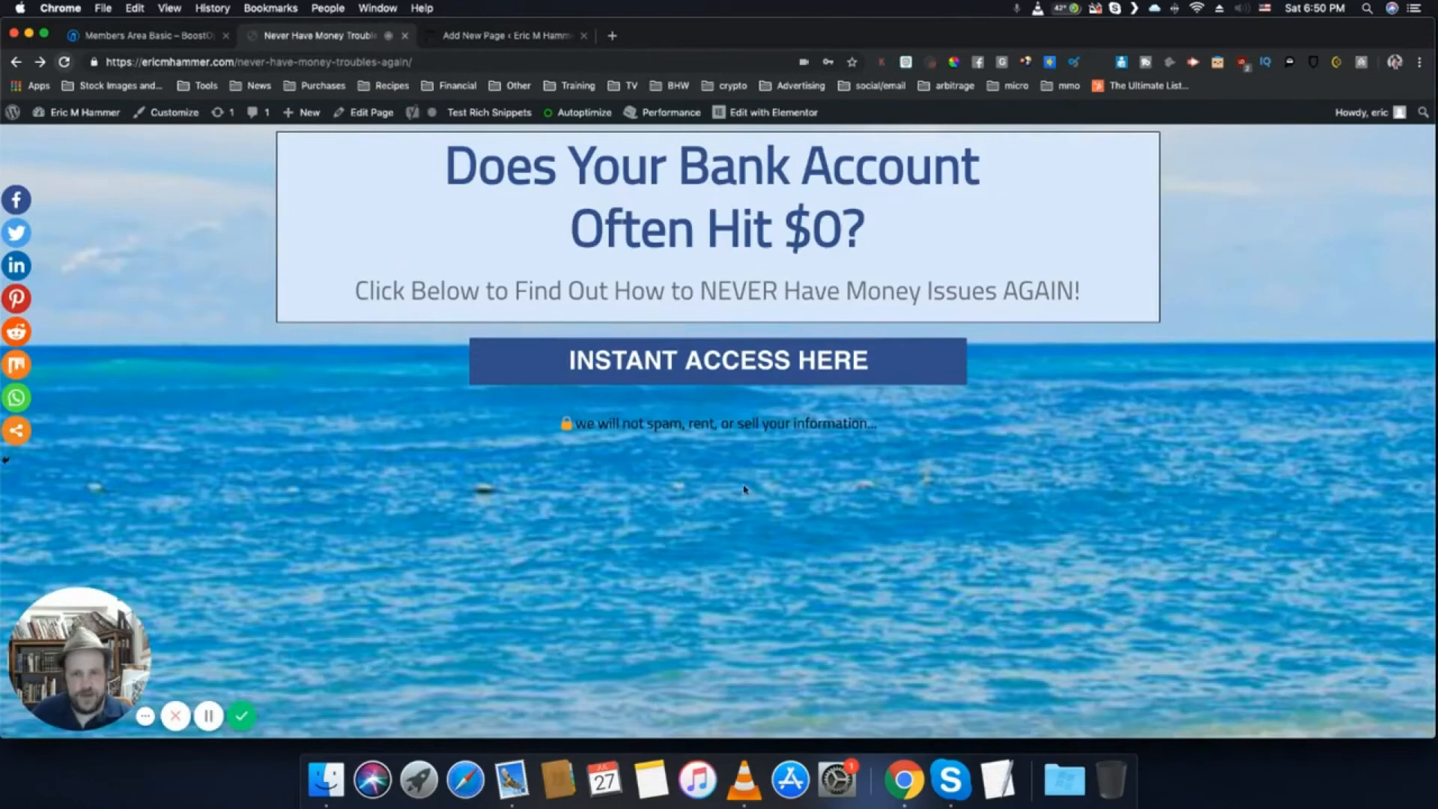
- Look over the existing Never Have Money Troubles Again opt-in page and test its INSTANT ACCESS HERE button
{"action": "scroll", "coordinate": [962, 500], "scroll_direction": "down", "scroll_amount": 1}
{"action": "scroll", "coordinate": [962, 500], "scroll_direction": "down", "scroll_amount": 8}
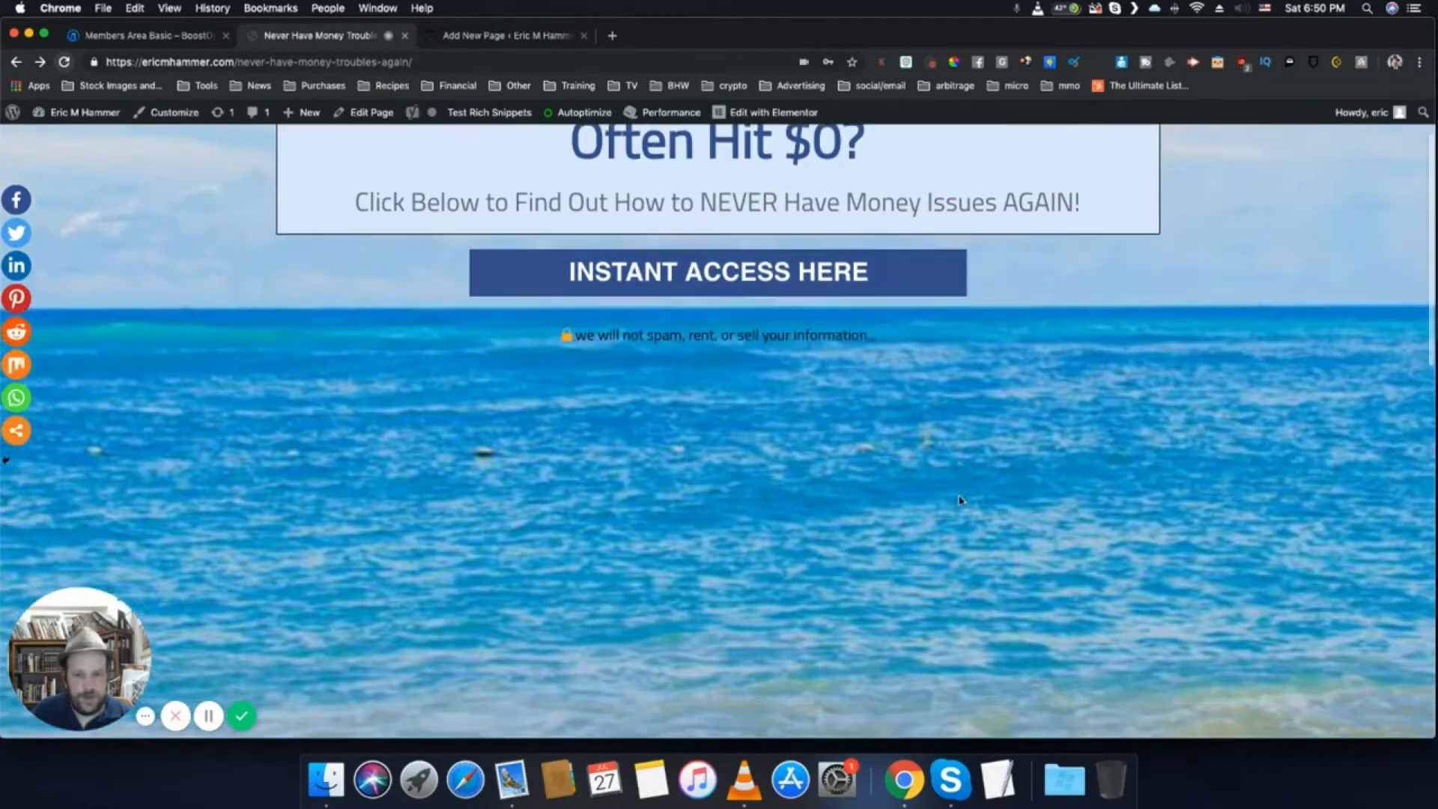
{"action": "scroll", "coordinate": [961, 500], "scroll_direction": "down", "scroll_amount": 3}
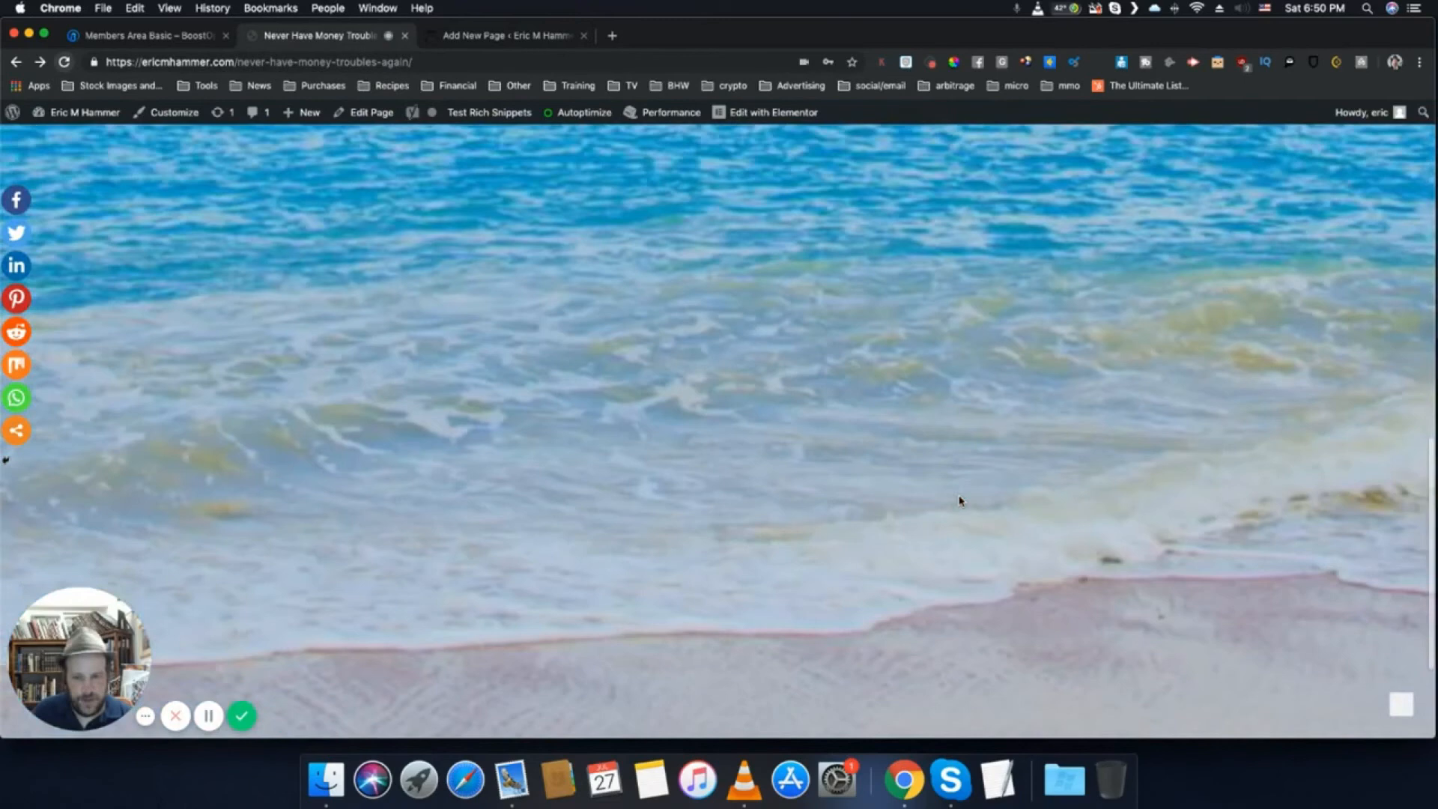
{"action": "scroll", "coordinate": [961, 500], "scroll_direction": "up", "scroll_amount": 12}
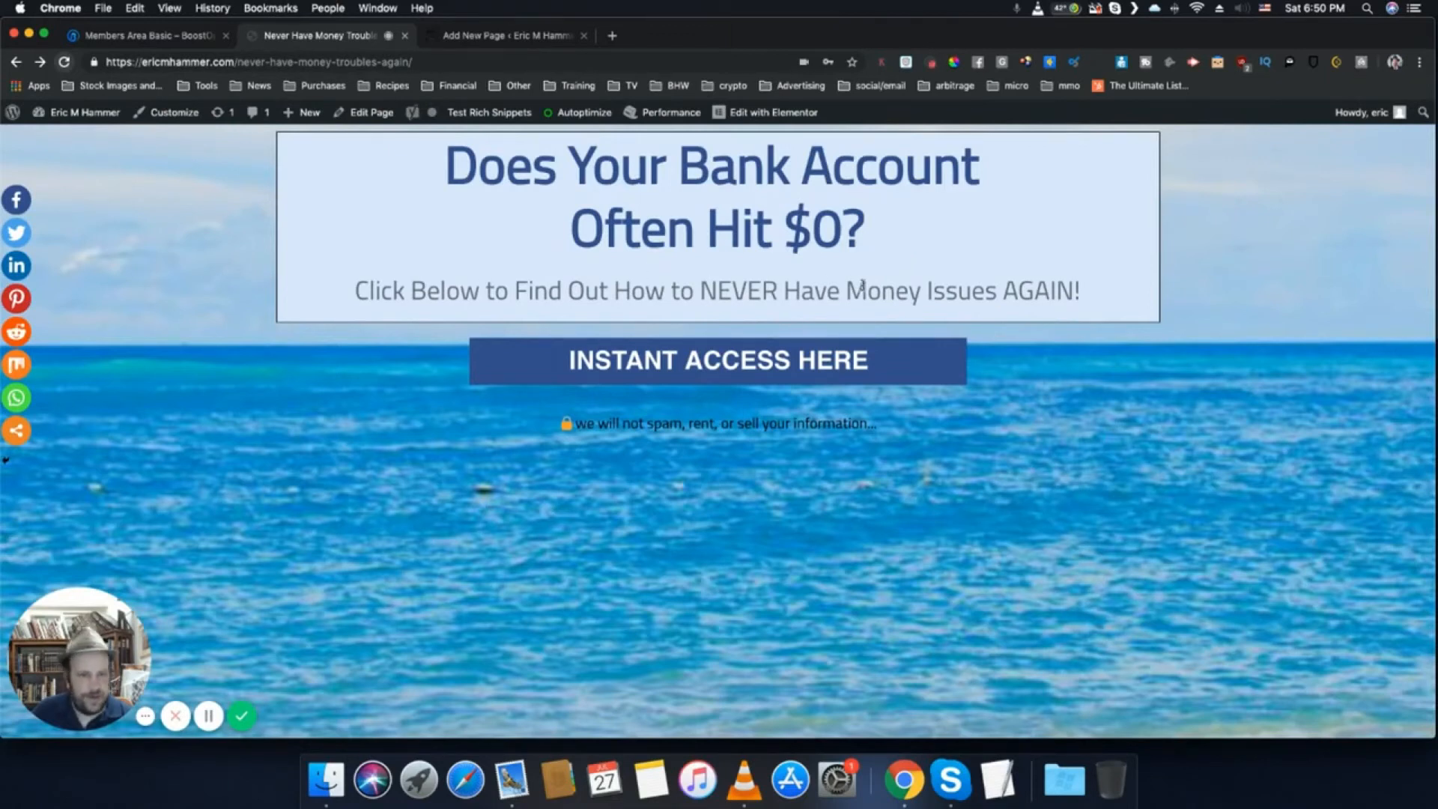
{"action": "left_click", "coordinate": [631, 362]}
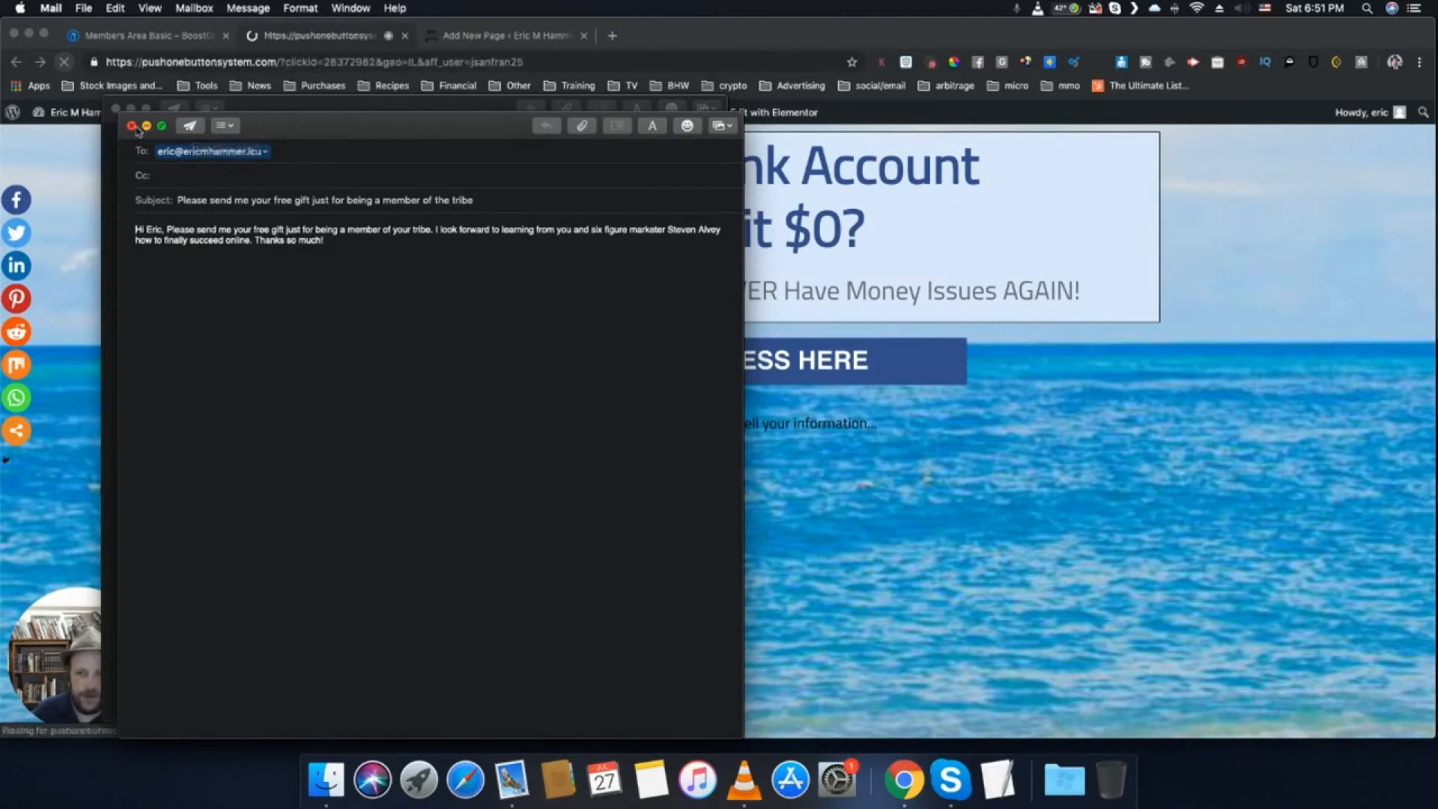
- Return to the browser and examine the Push Button System page that the opt-in button forwards to
{"action": "left_click", "coordinate": [296, 39]}
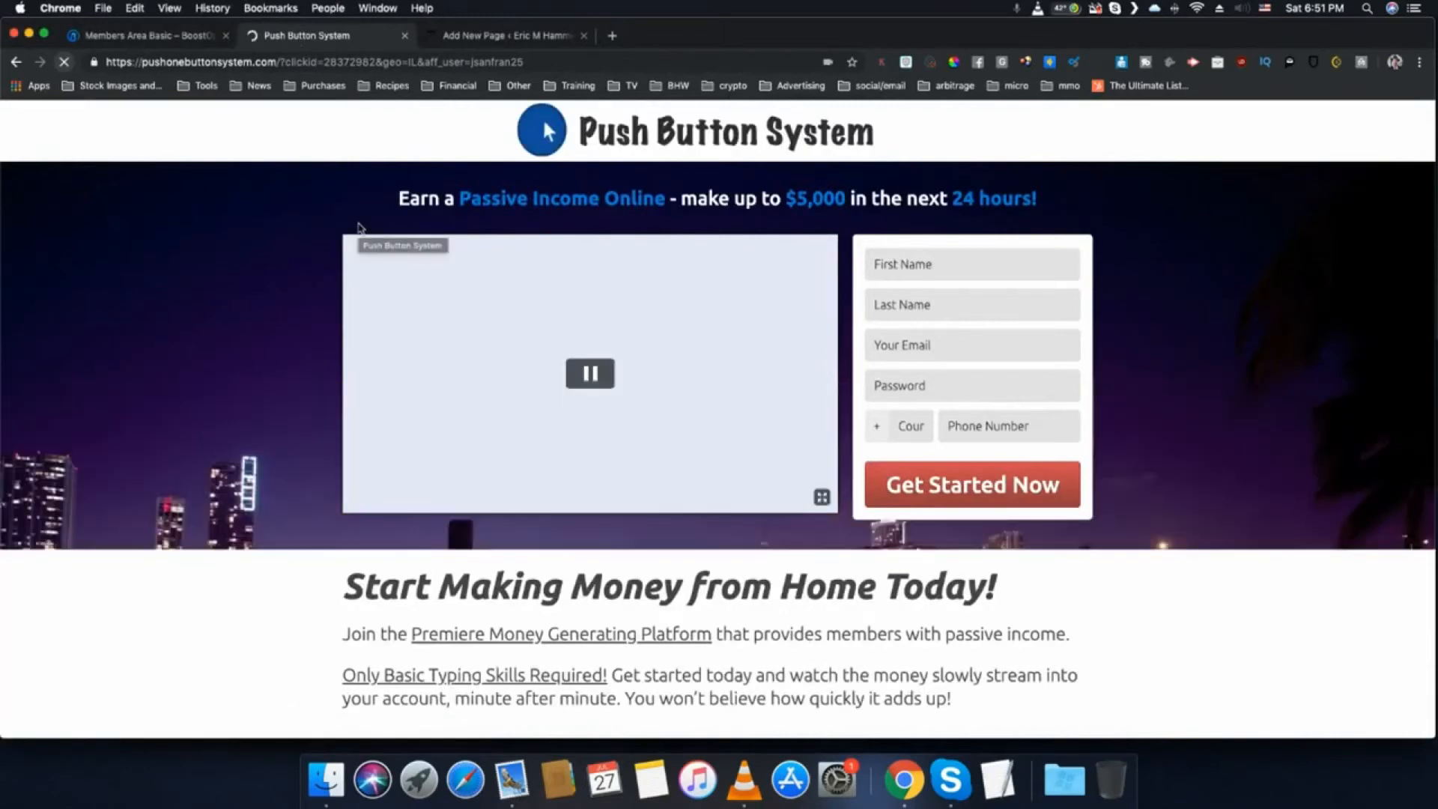
{"action": "scroll", "coordinate": [359, 227], "scroll_direction": "down", "scroll_amount": 6}
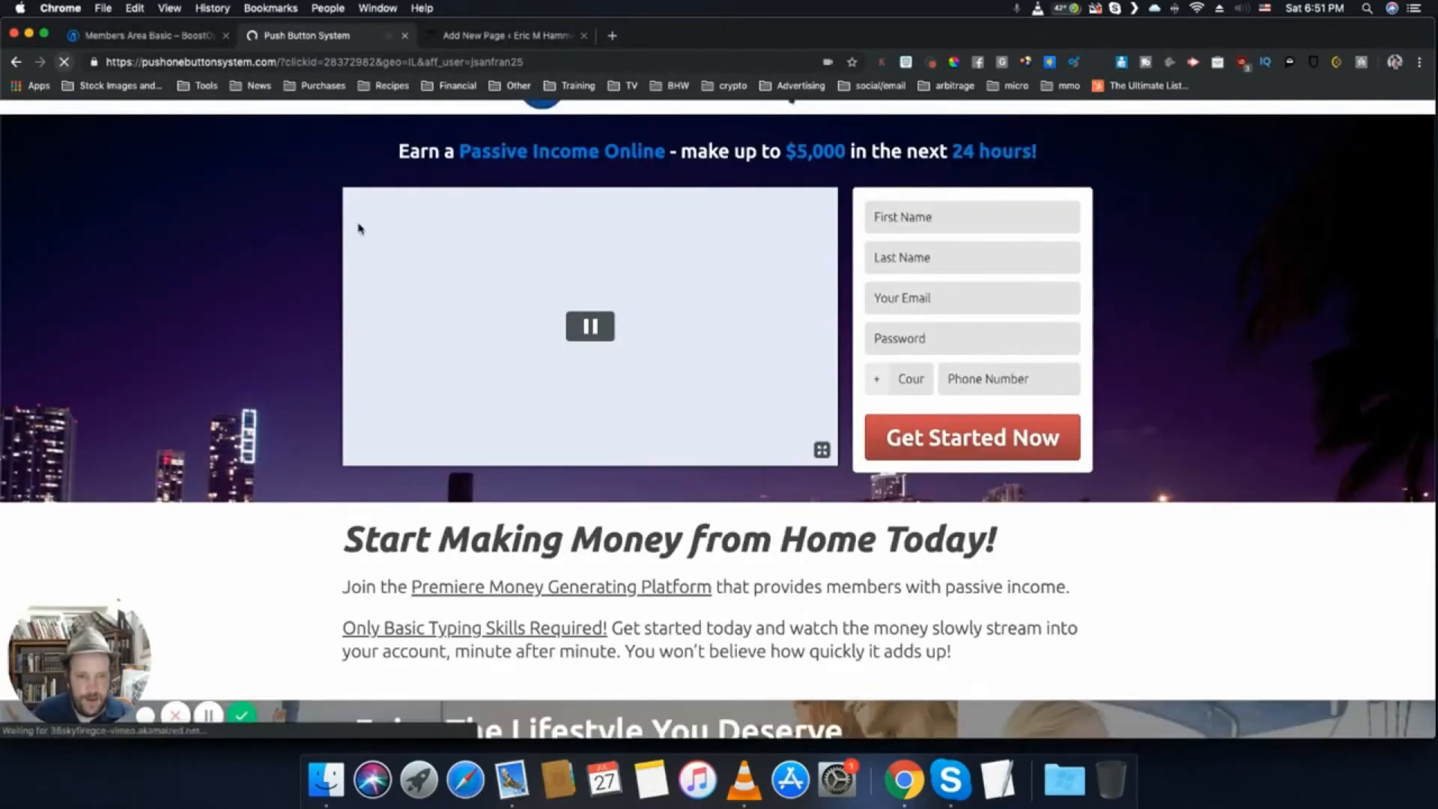
{"action": "scroll", "coordinate": [358, 228], "scroll_direction": "down", "scroll_amount": 3}
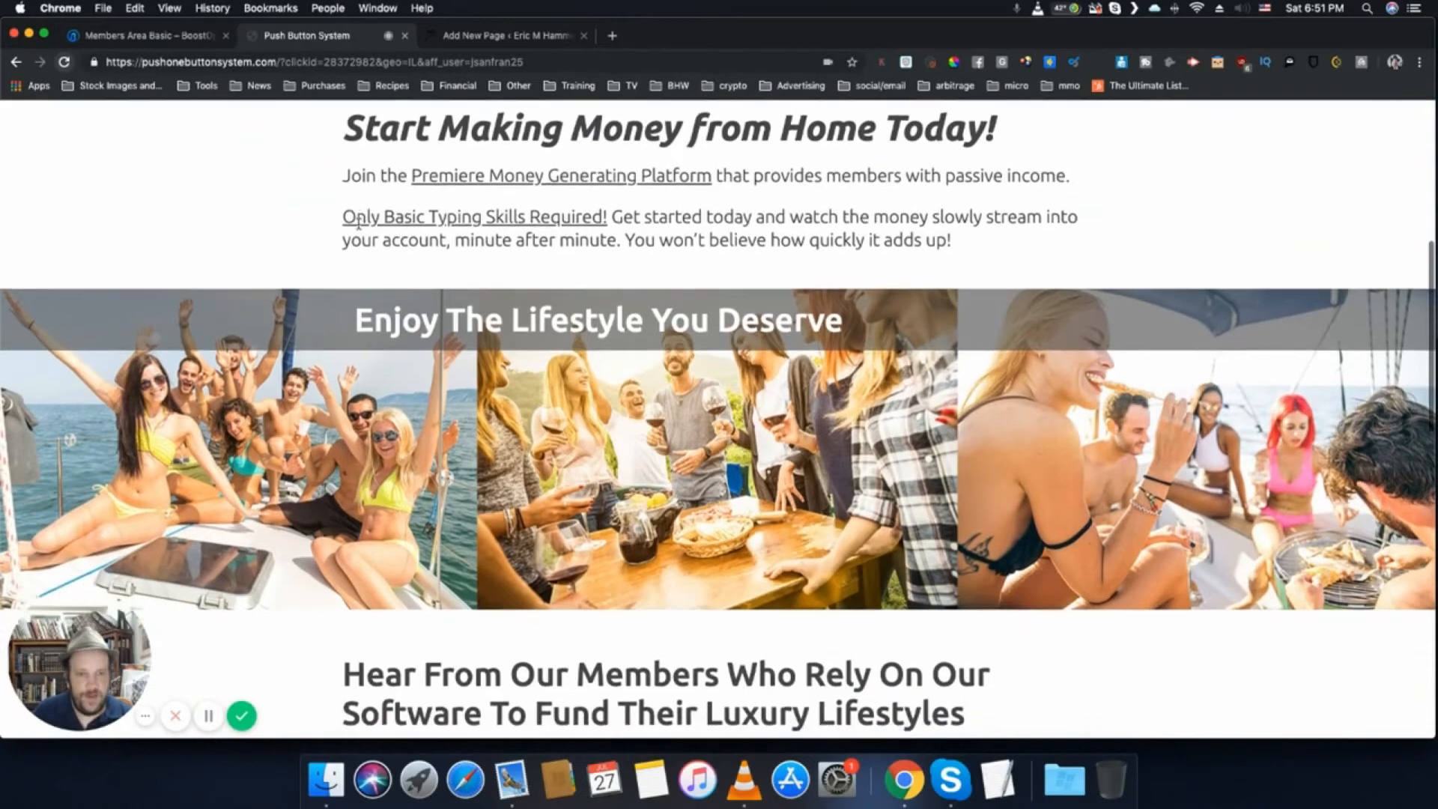
{"action": "scroll", "coordinate": [358, 227], "scroll_direction": "down", "scroll_amount": 6}
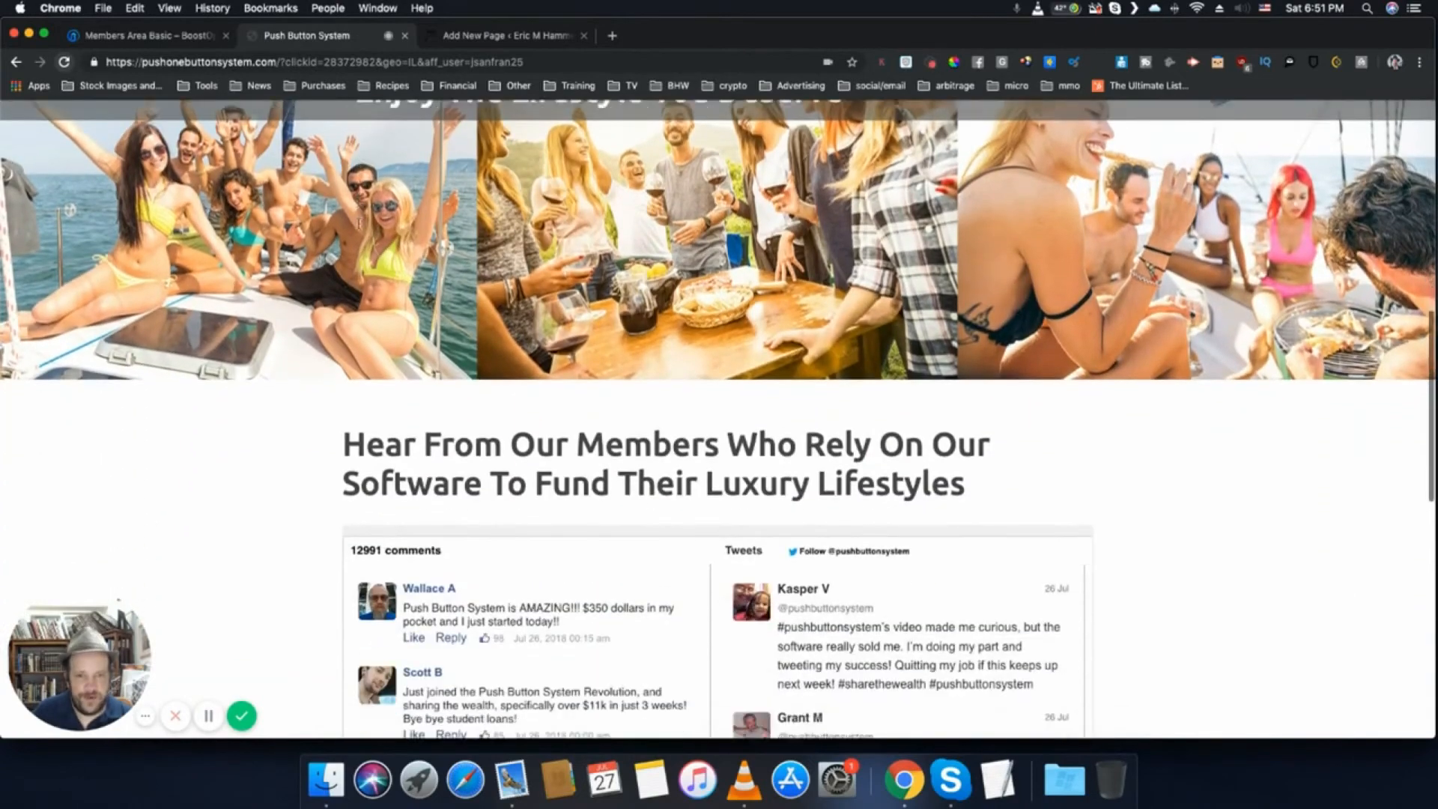
{"action": "scroll", "coordinate": [359, 228], "scroll_direction": "up", "scroll_amount": 14}
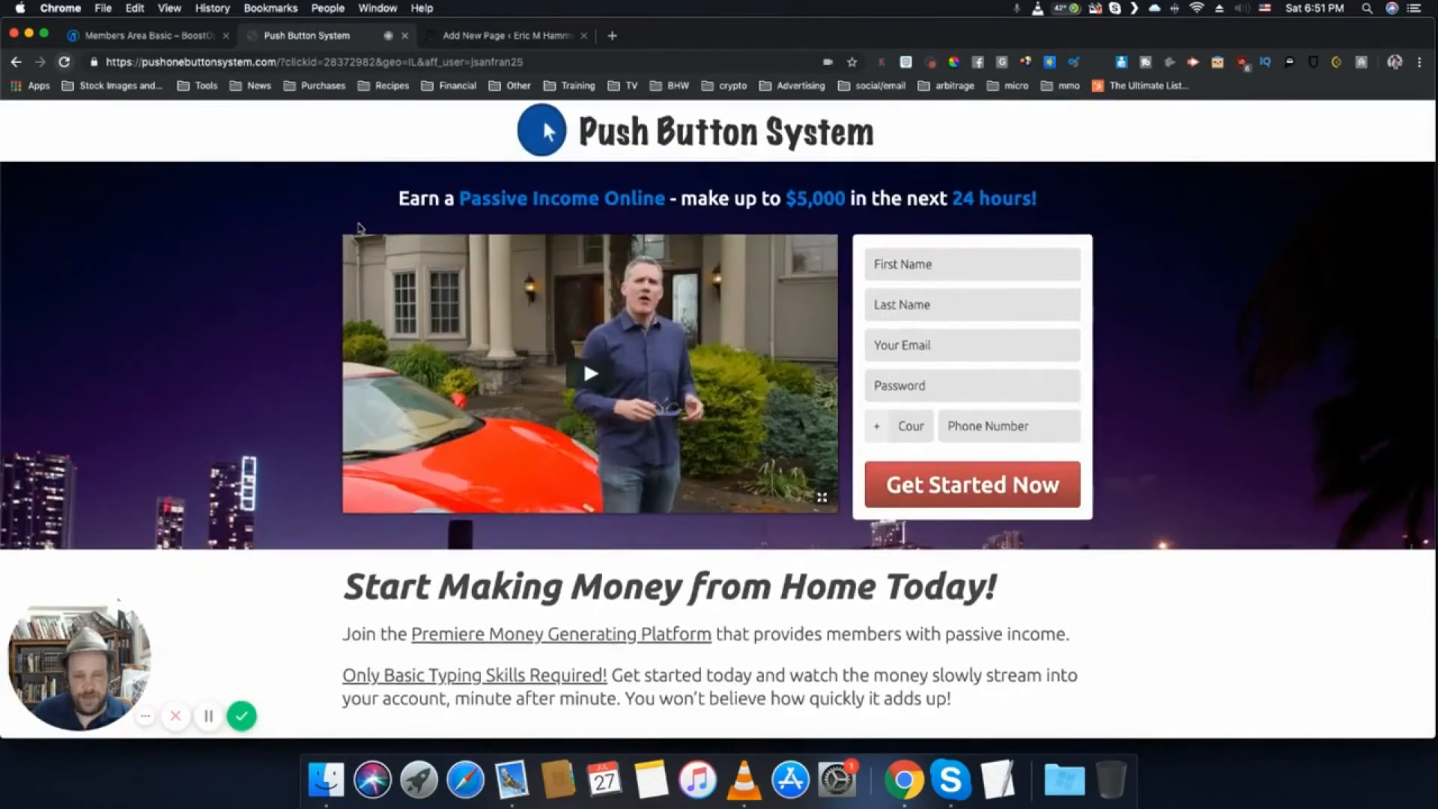